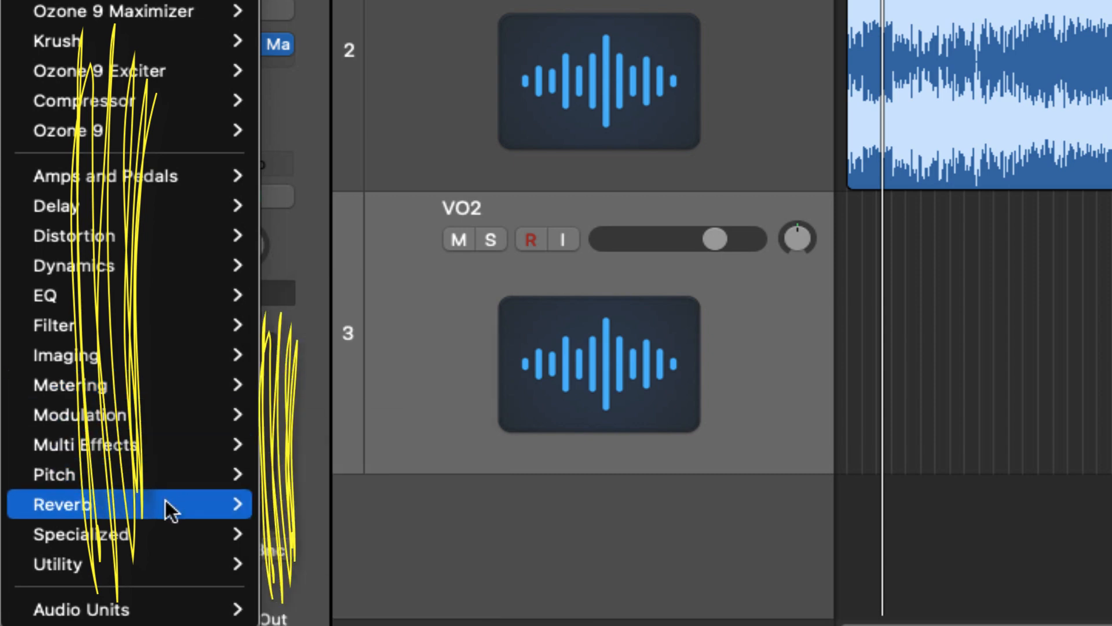
mouse_move(161, 567)
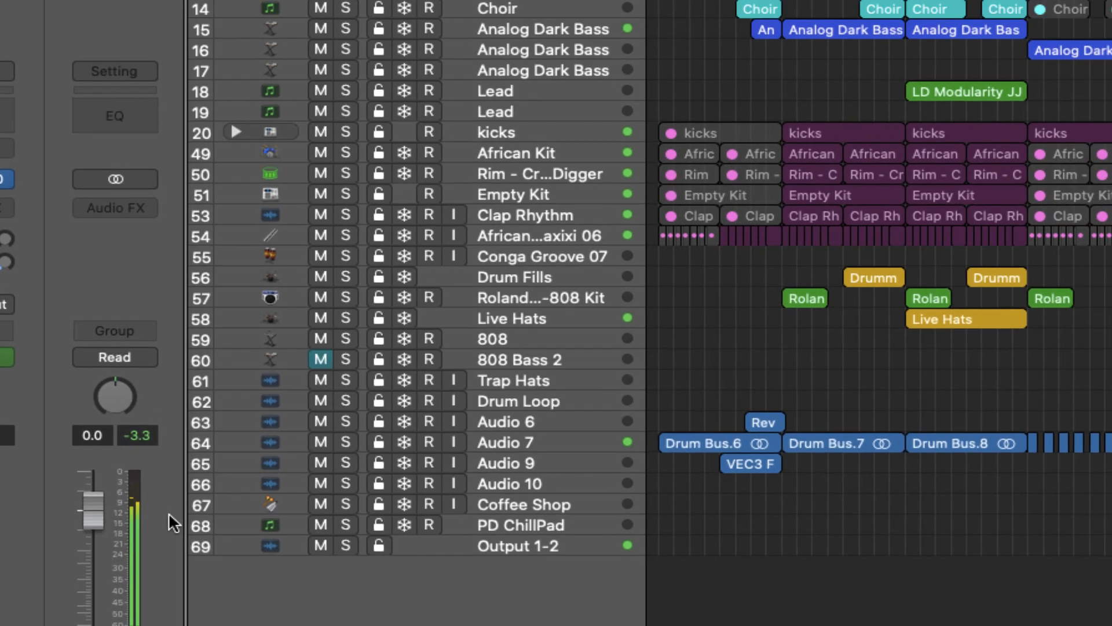
Set up the project bounce as PCM with 24 Bit resolution, a 48000 sample rate and Normalize set to Off.
key("super+b")
left_click(158, 126)
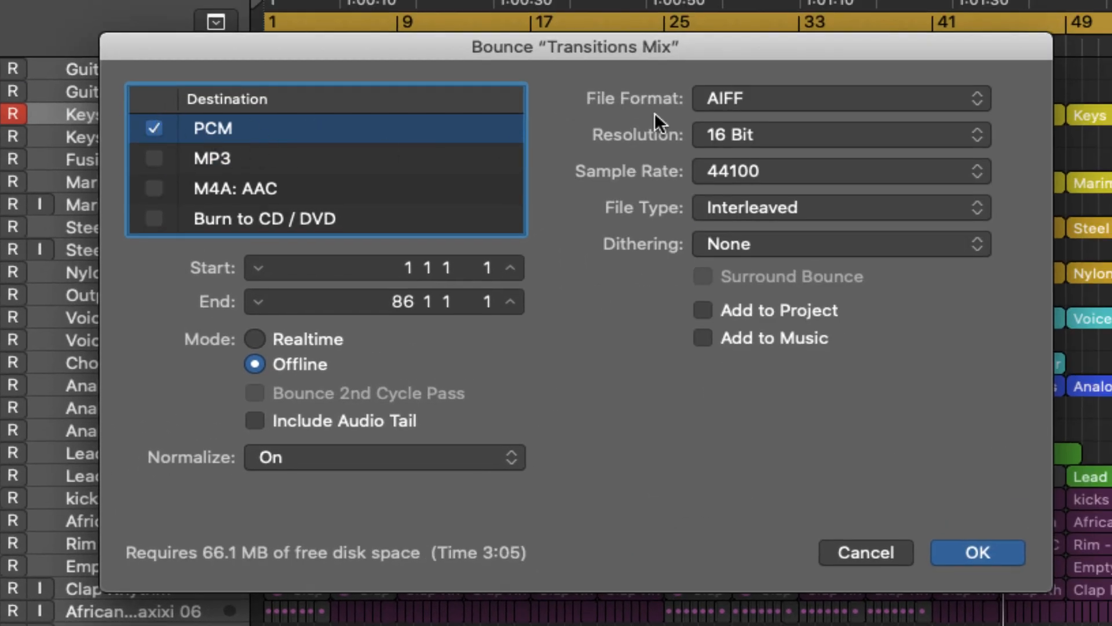
left_click(777, 134)
left_click(777, 157)
left_click(767, 169)
left_click(753, 214)
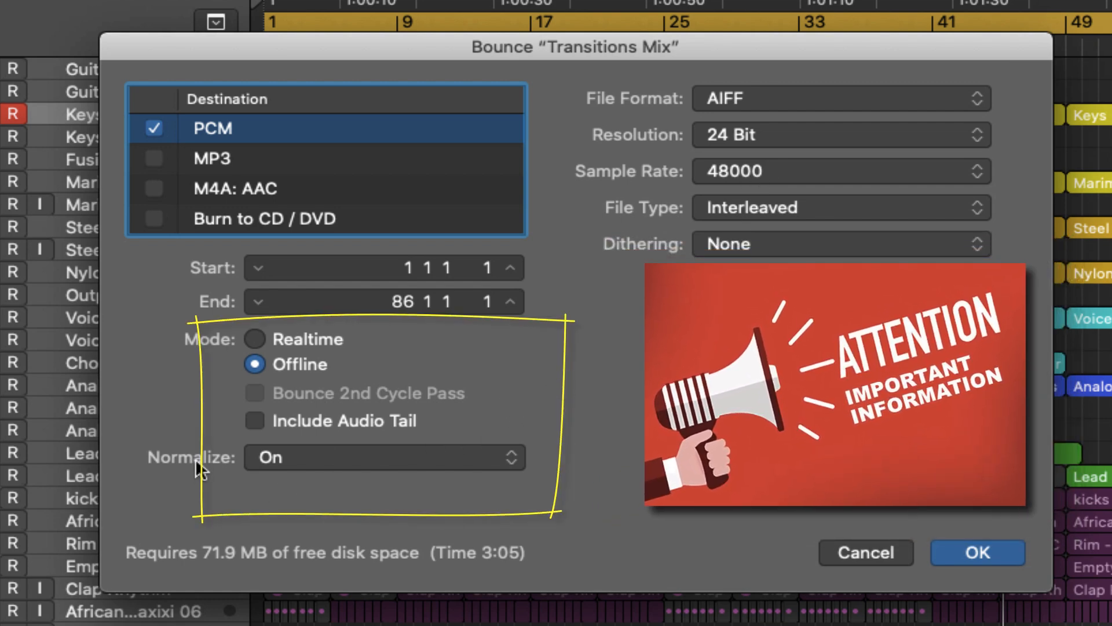
left_click(344, 455)
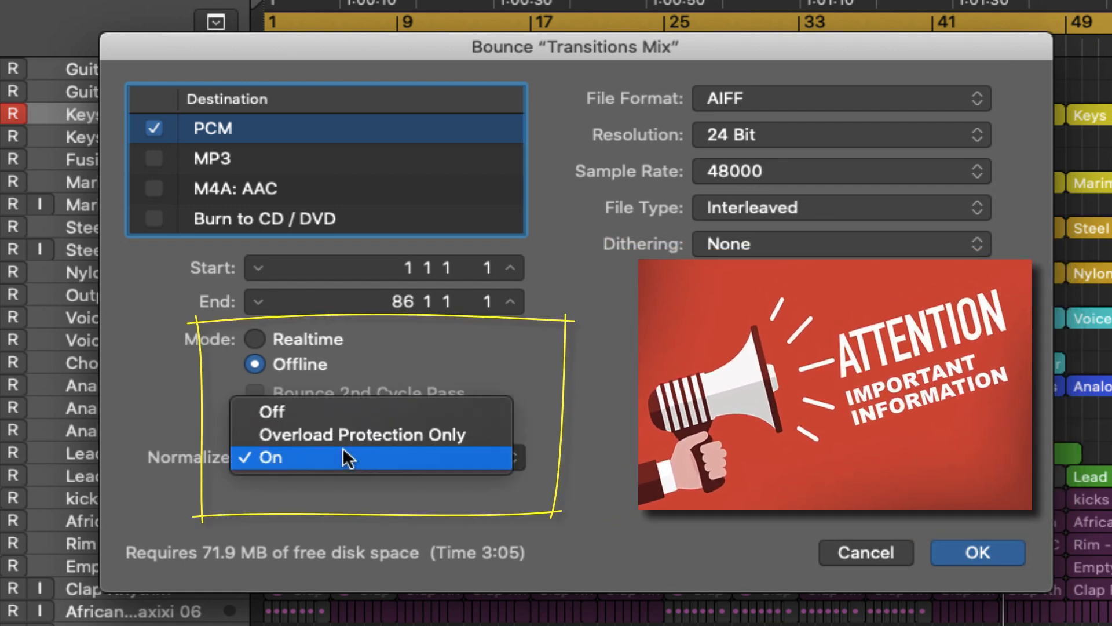
left_click(341, 409)
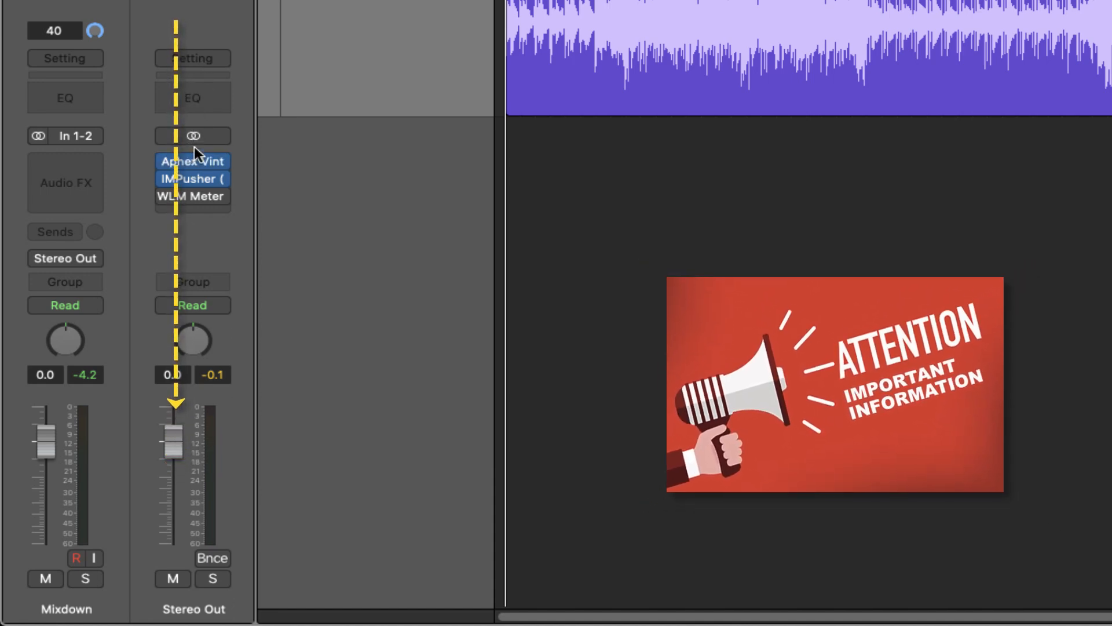
Show the IMPusher plug-in on the Stereo Out channel and load its factory preset Full Reset.
left_click(193, 177)
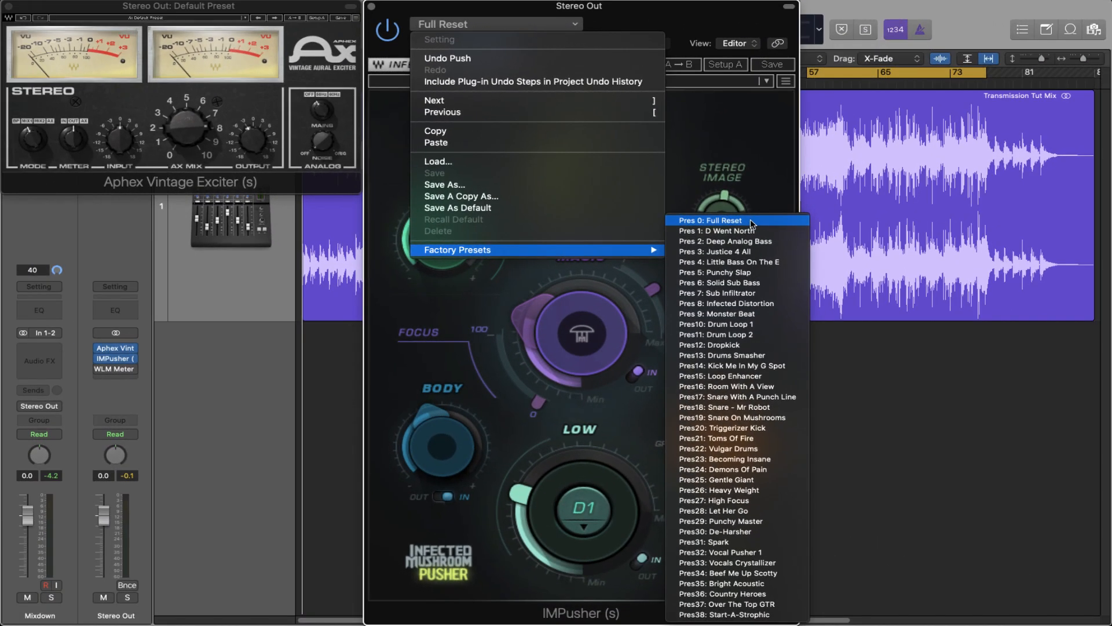
left_click(695, 229)
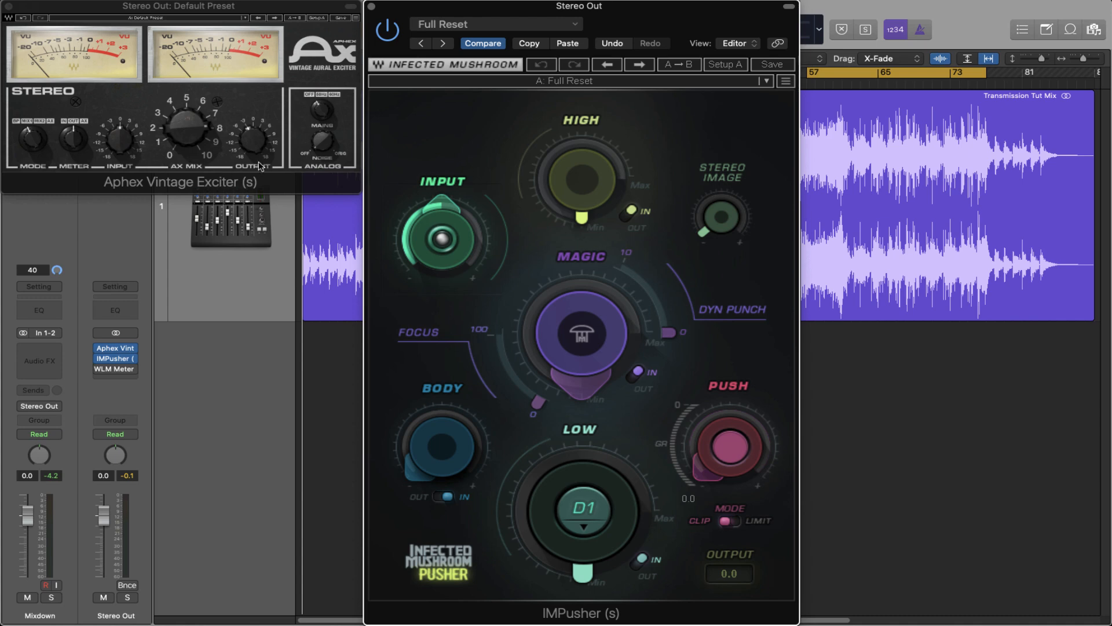
Play the mix and examine Pusher's Input level light and its frequency band controls.
key("space")
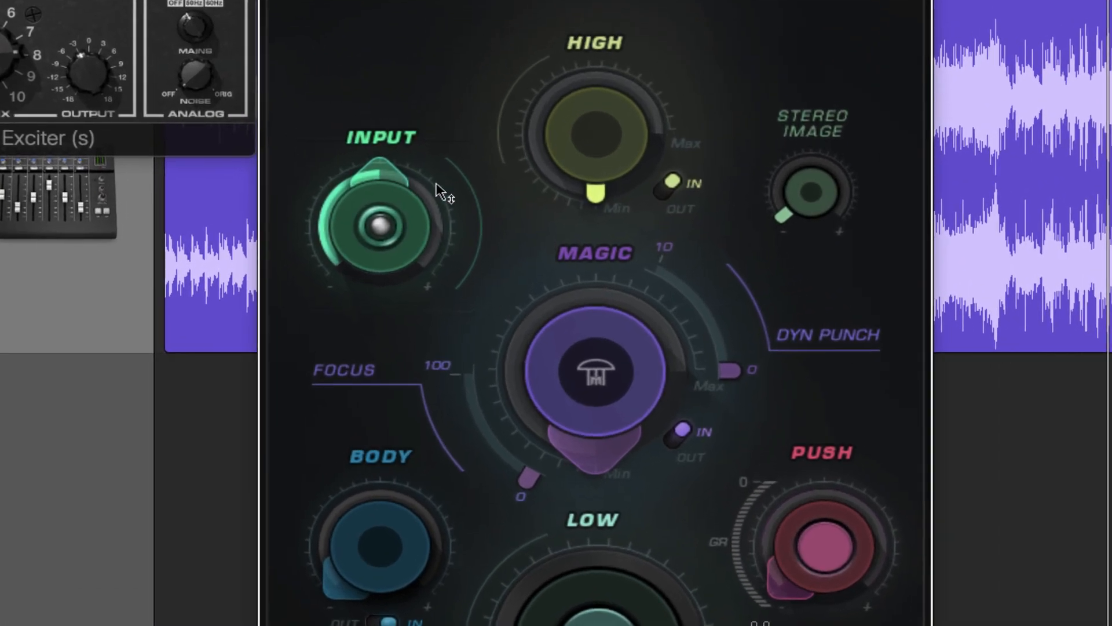
mouse_move(354, 201)
mouse_move(378, 175)
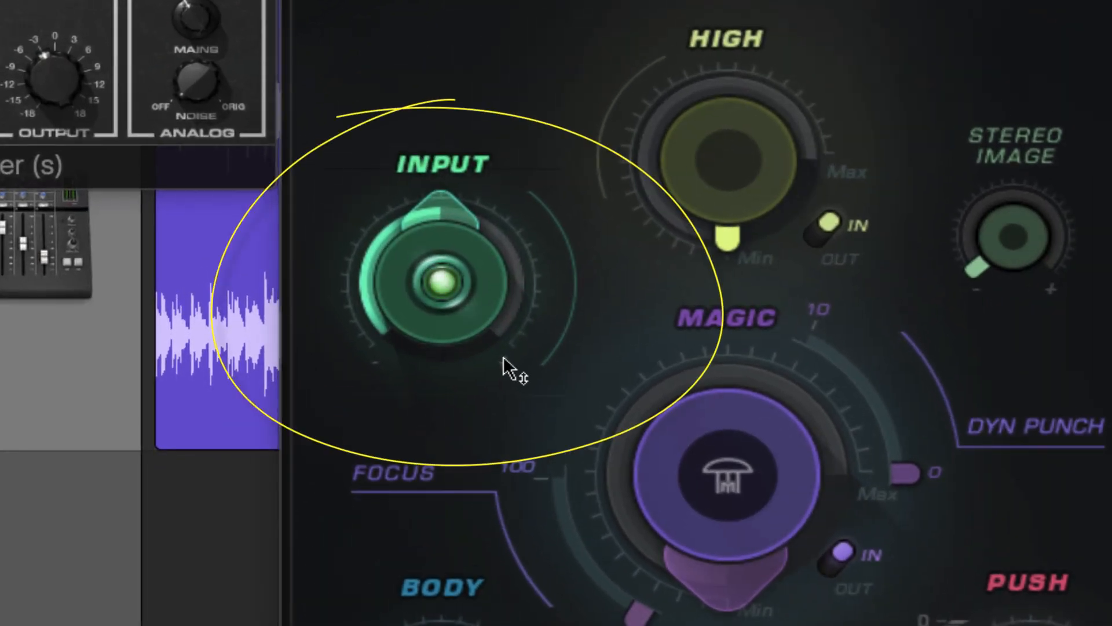
mouse_move(449, 305)
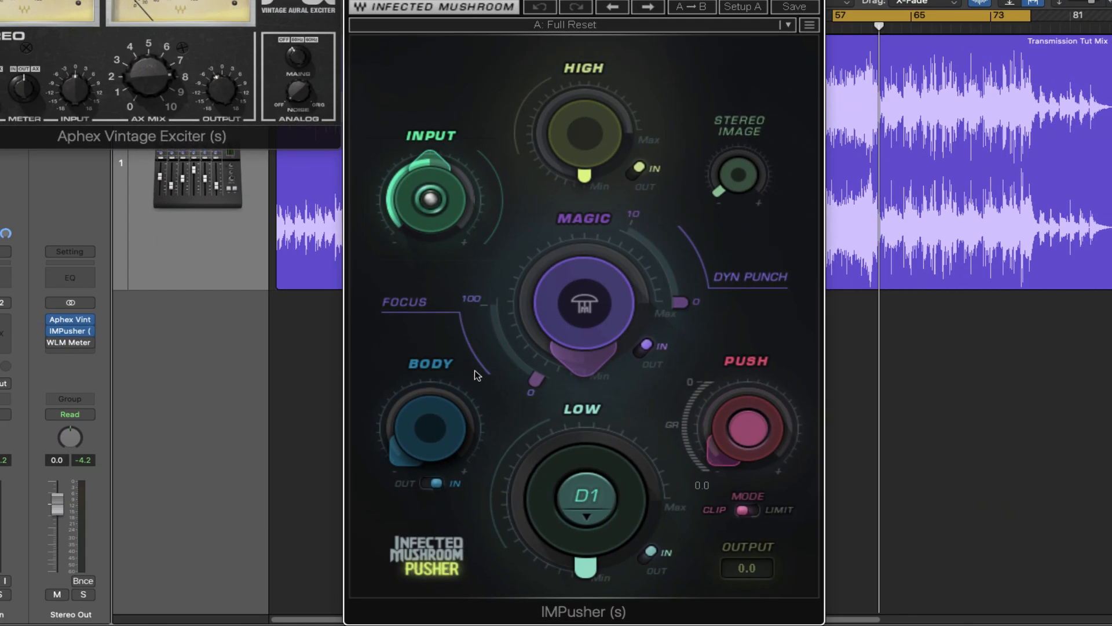
mouse_move(561, 136)
mouse_move(572, 353)
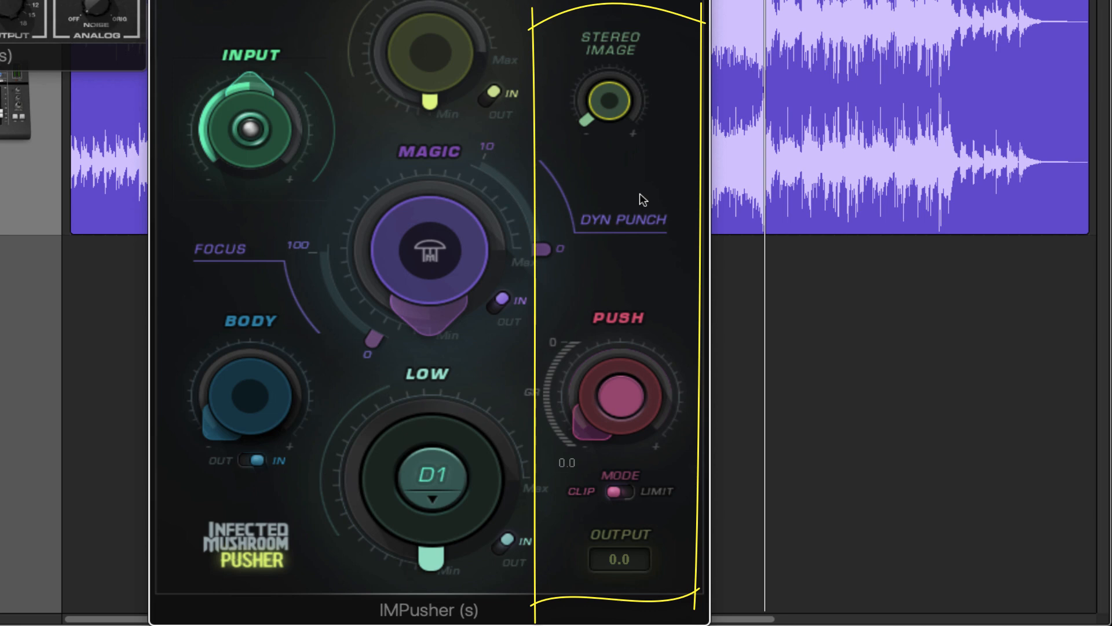
Raise Pusher's Stereo Image to about its middle position and increase the Push amount slightly.
mouse_move(586, 119)
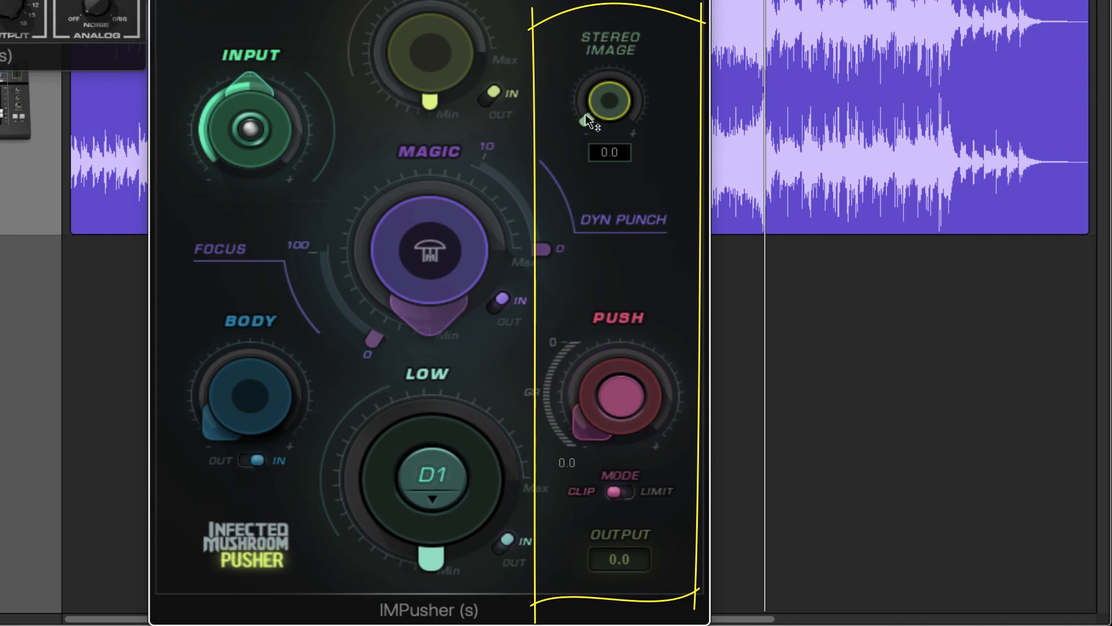
left_click_drag(585, 116, 585, 68)
mouse_move(583, 430)
left_click_drag(582, 430, 583, 407)
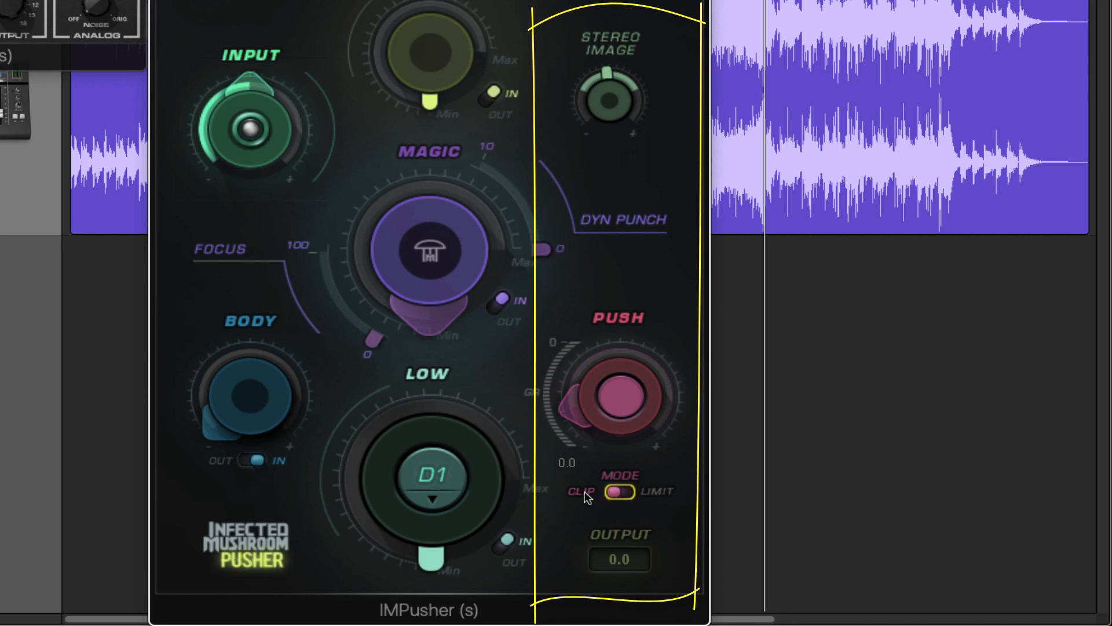
Set the Push mode to Limit and lower the plug-in's output to -0.3.
left_click(647, 490)
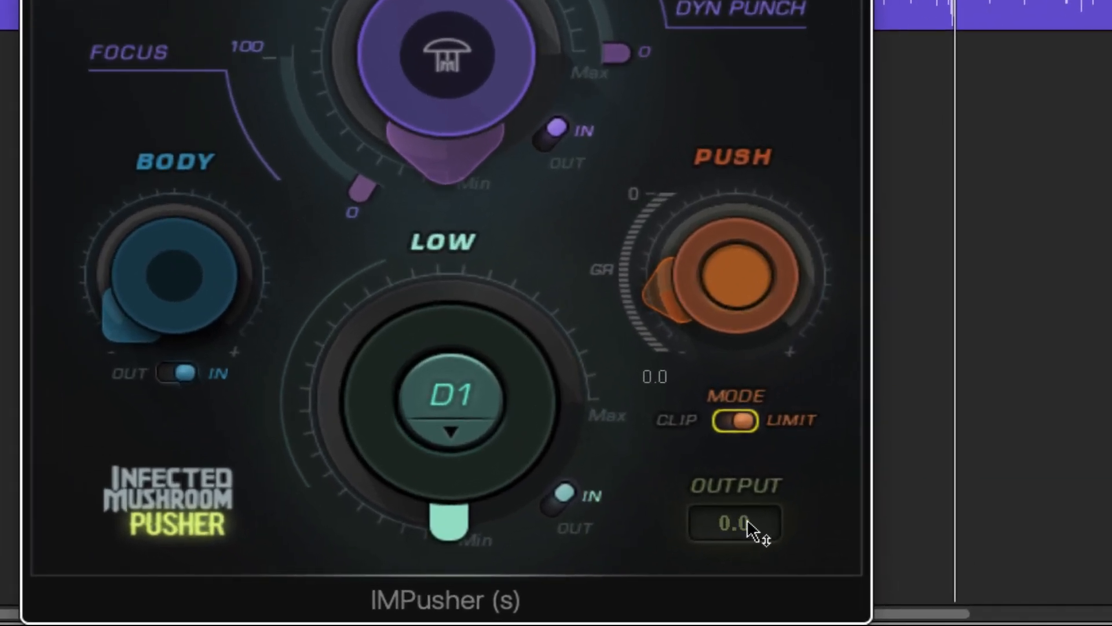
left_click_drag(753, 530, 753, 535)
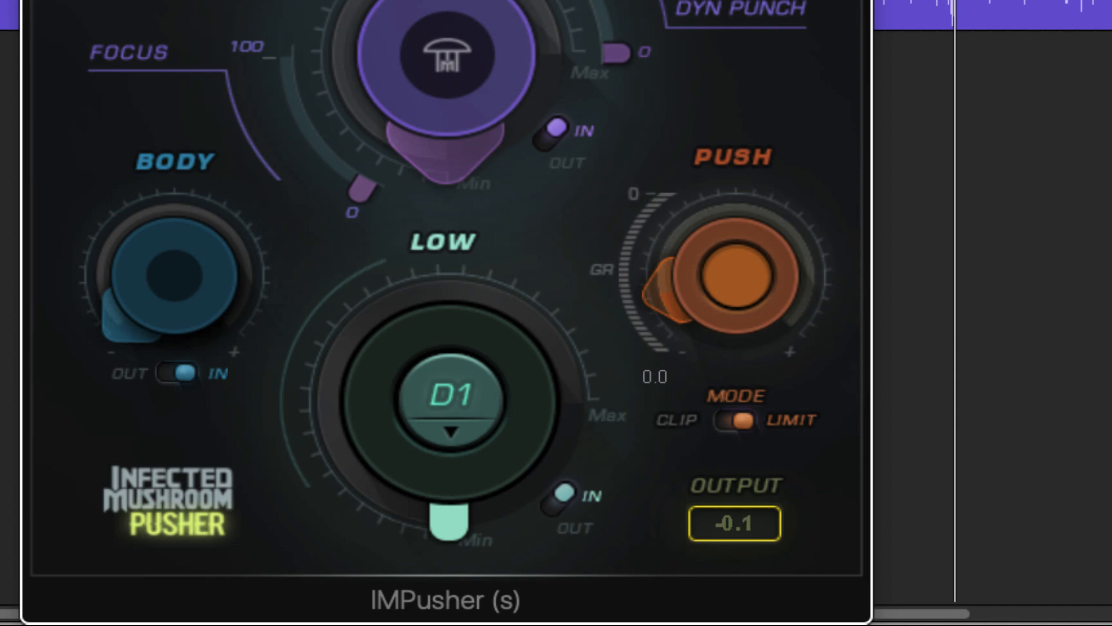
left_click_drag(753, 535, 753, 532)
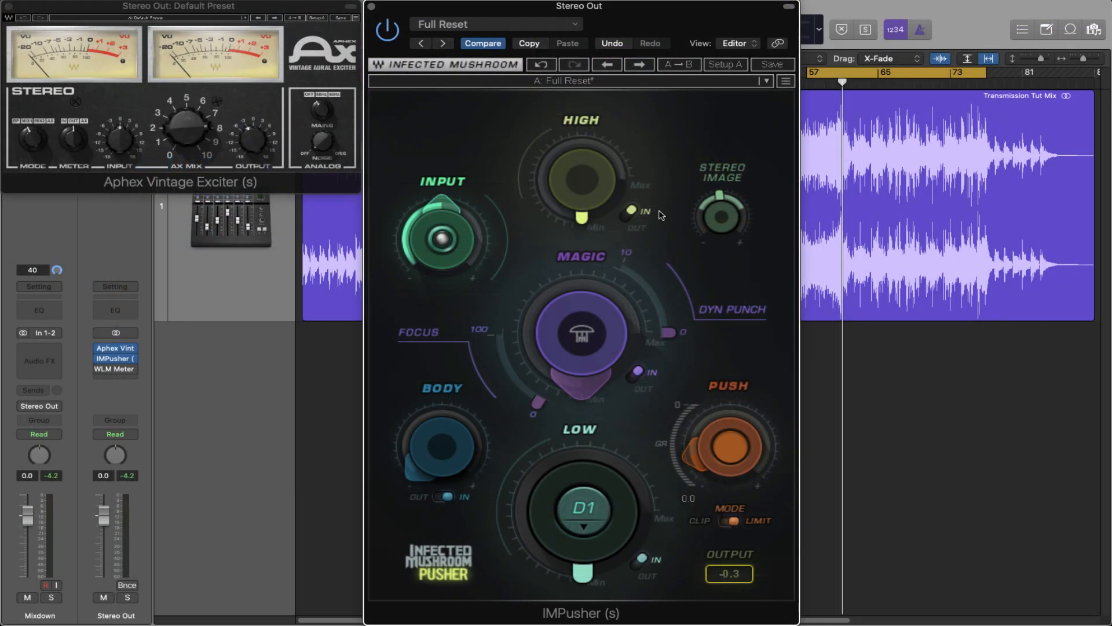
Switch Pusher's High band in and raise it to about 4.8 while the mix plays.
left_click(630, 212)
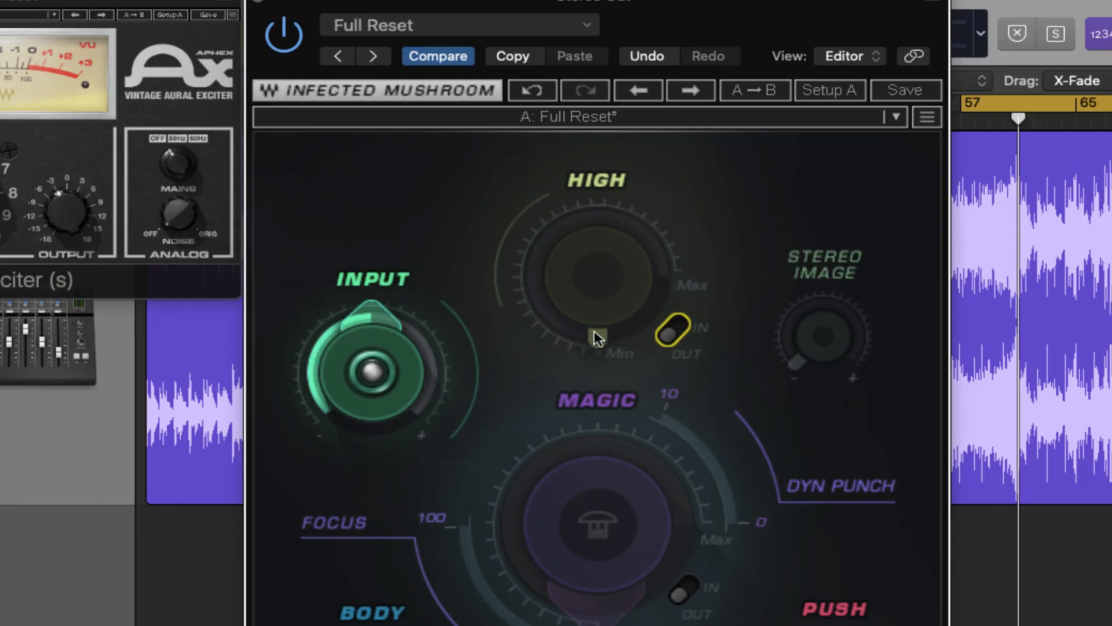
left_click(672, 331)
mouse_move(593, 338)
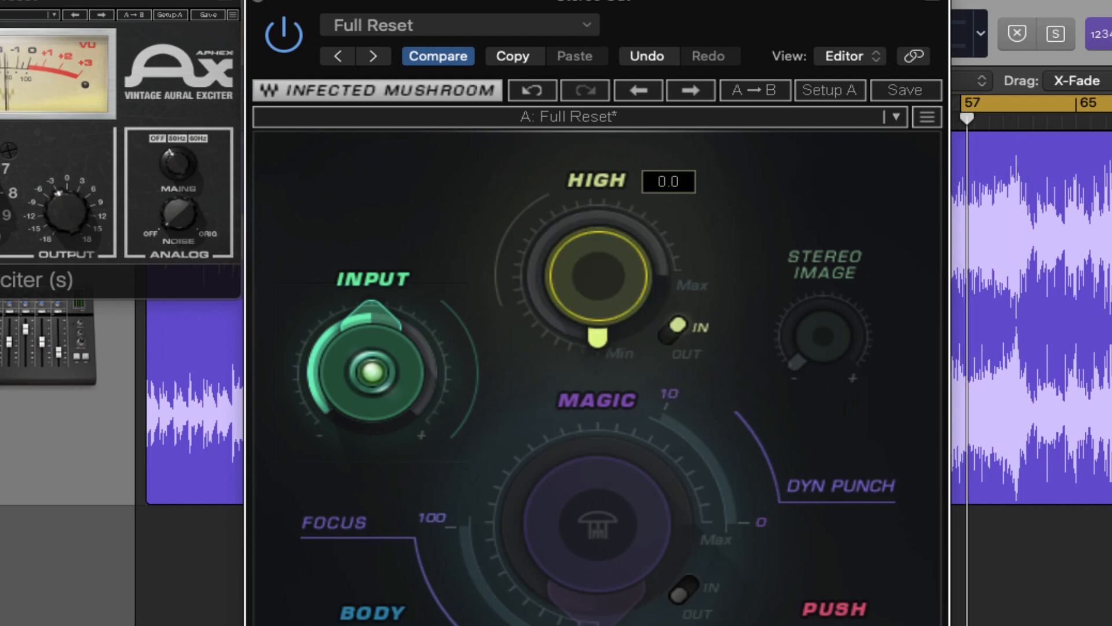
left_click_drag(597, 337, 596, 280)
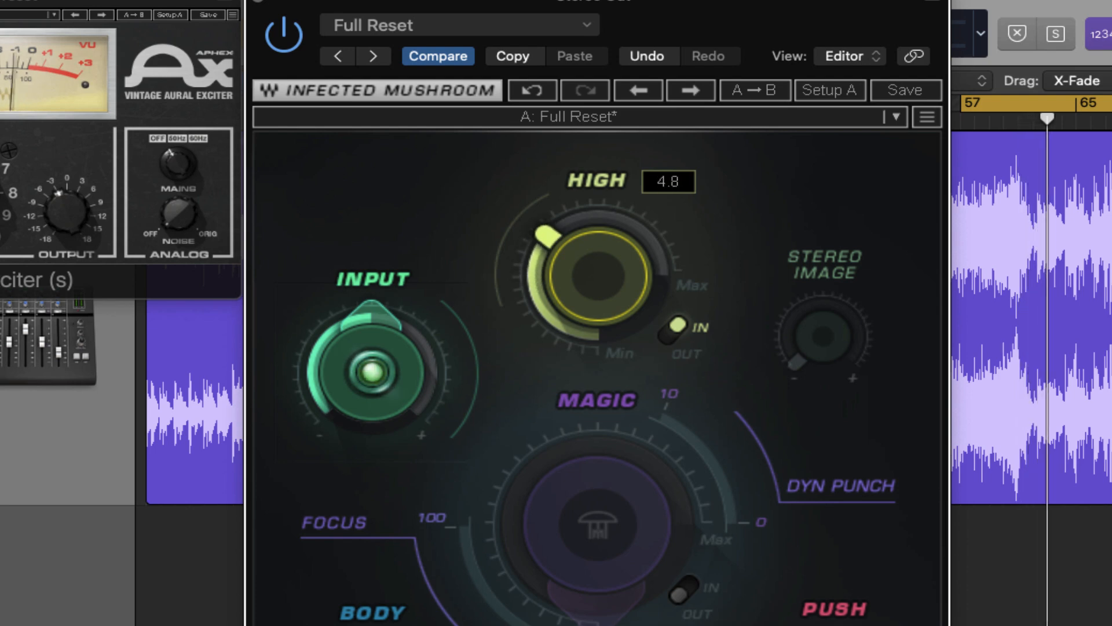
Switch the High band out and back in to compare, and raise it to slightly above 5.5.
left_click(672, 332)
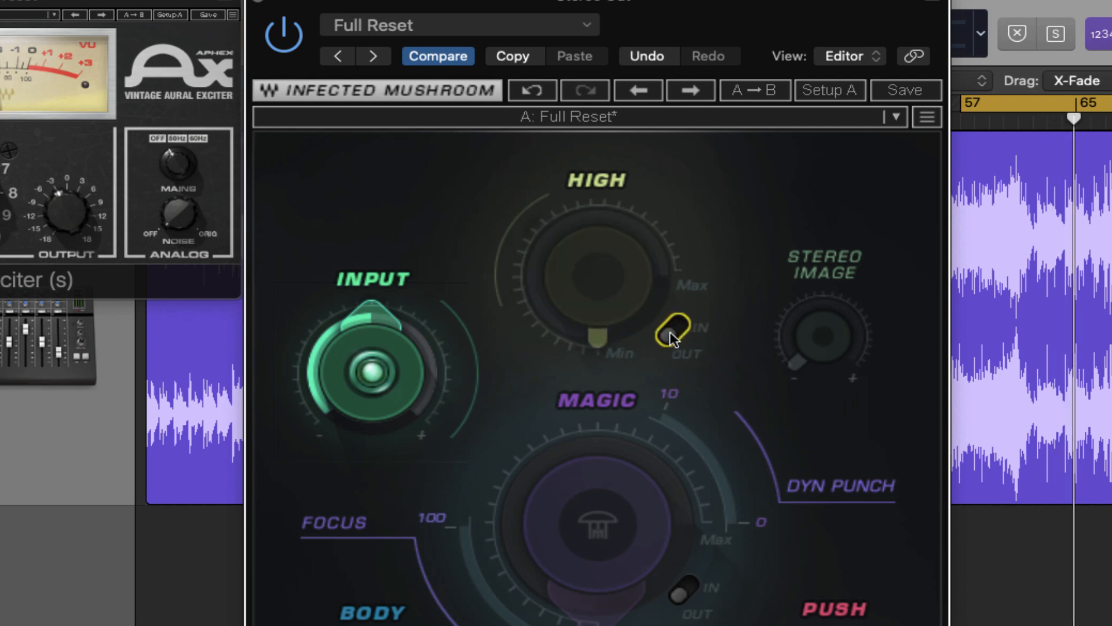
left_click(669, 332)
left_click_drag(599, 277, 599, 257)
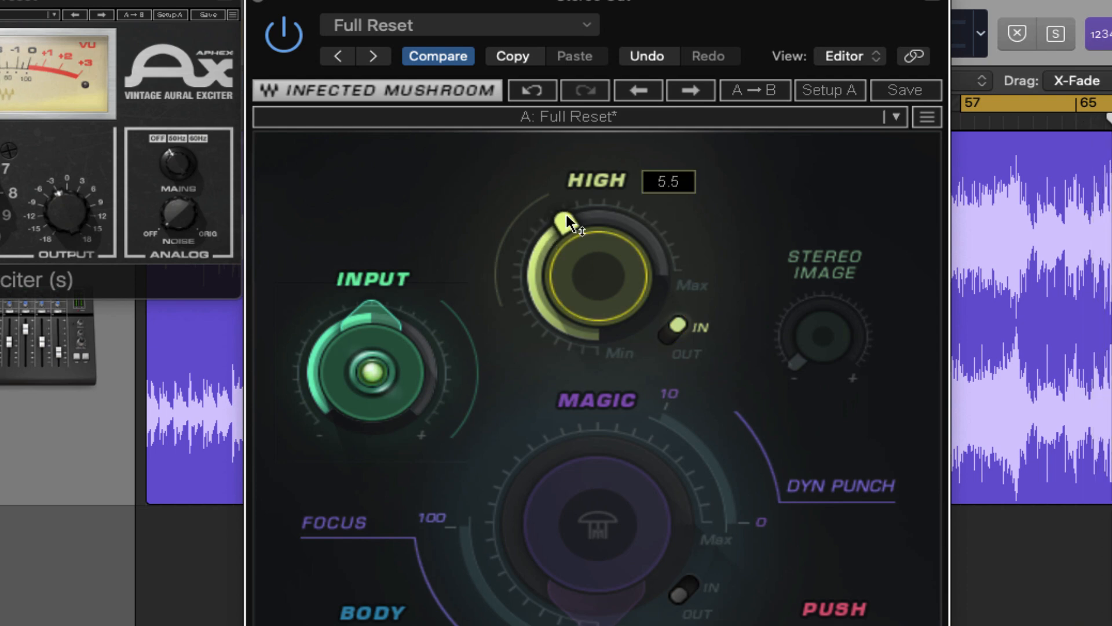
left_click_drag(543, 224, 544, 213)
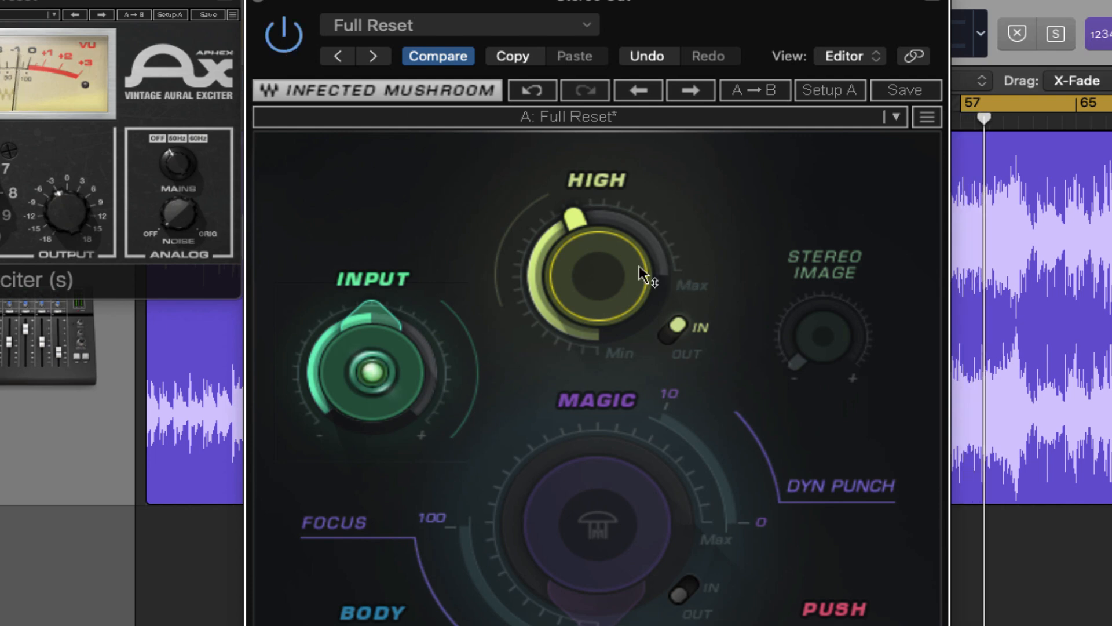
Bypass and re-enable the whole Pusher plug-in to compare the processed and unprocessed mix.
left_click(278, 21)
left_click(279, 29)
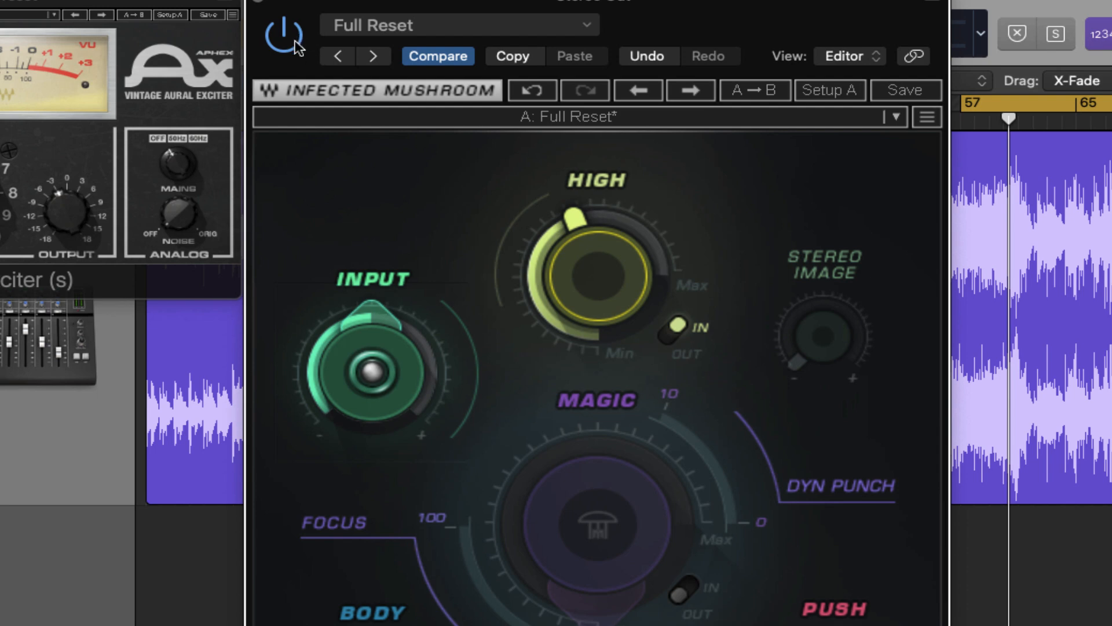
mouse_move(577, 219)
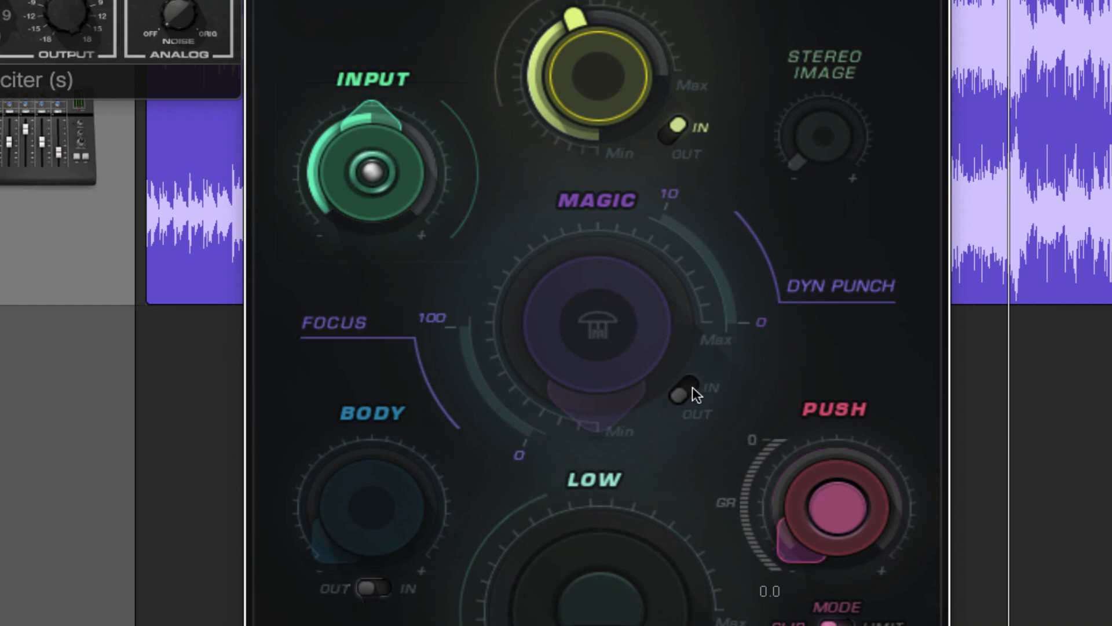
Switch the Magic band in and set its amount to about 0.7.
left_click(685, 389)
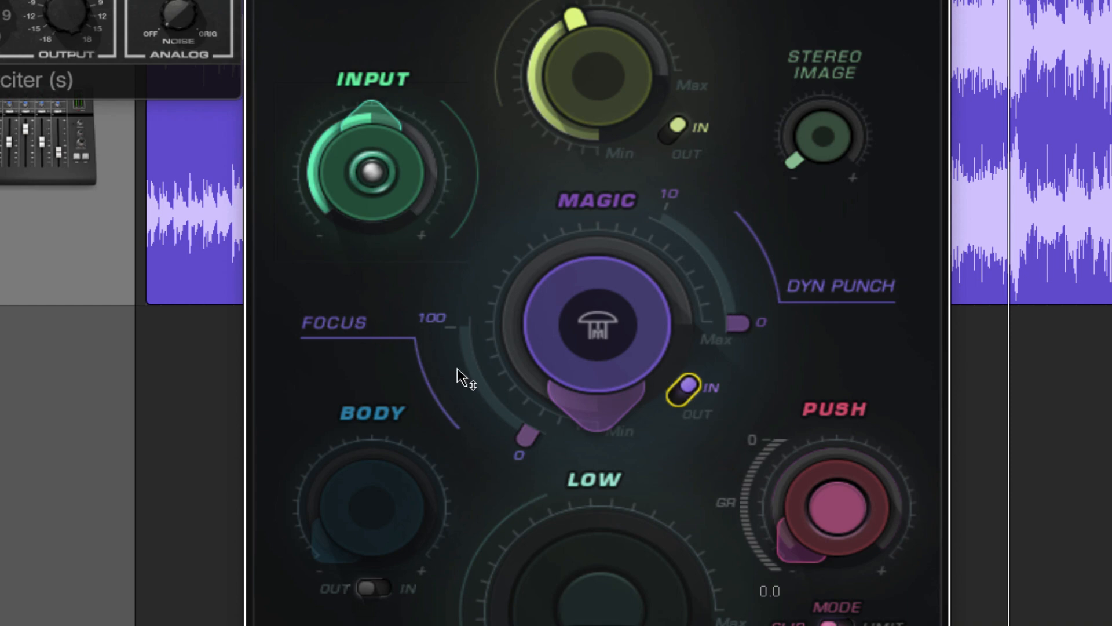
mouse_move(707, 269)
mouse_move(526, 439)
left_click_drag(597, 324, 596, 322)
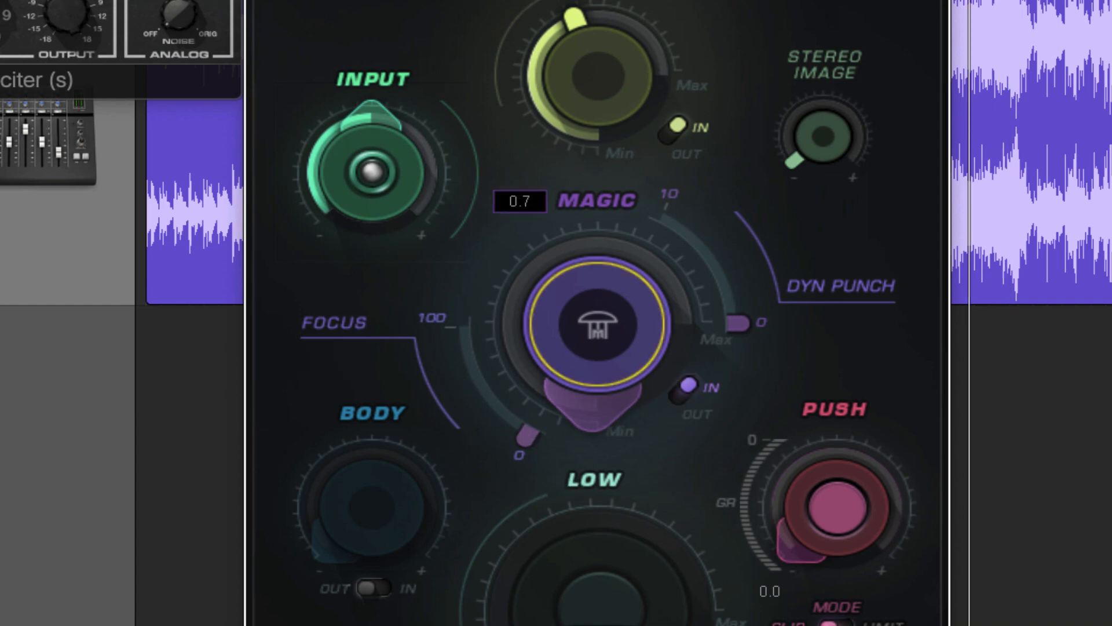
left_click_drag(722, 400, 722, 398)
left_click_drag(590, 414, 590, 417)
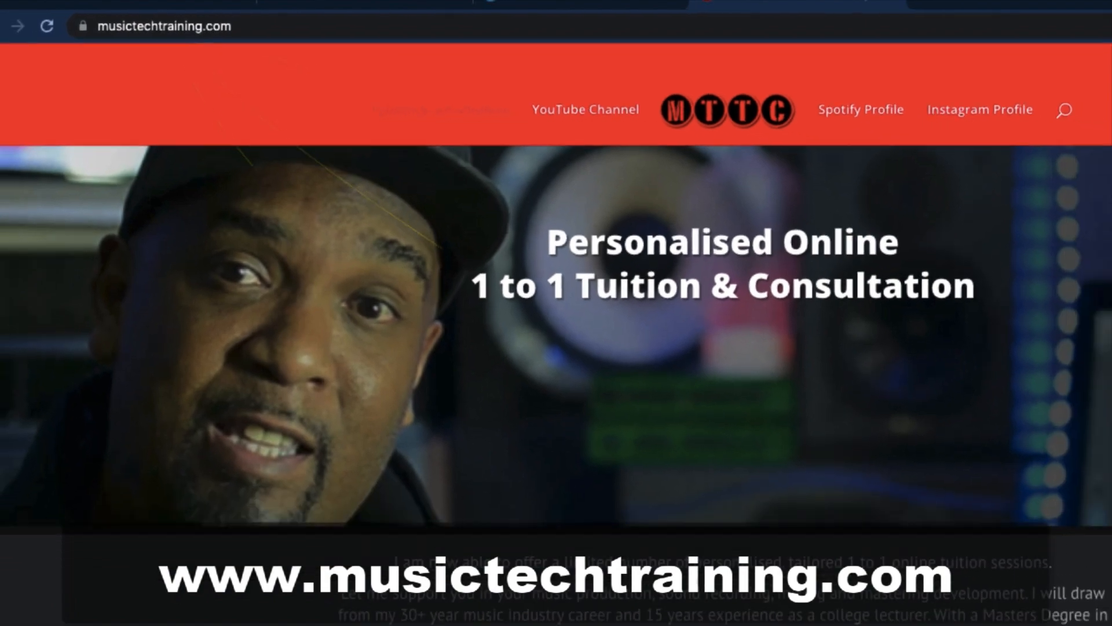
On musictechtraining.com in the browser, complete the contact form with name, e-mail, a message asking to book a tuition session, and the sum 26.
left_click_drag(1110, 169, 1110, 410)
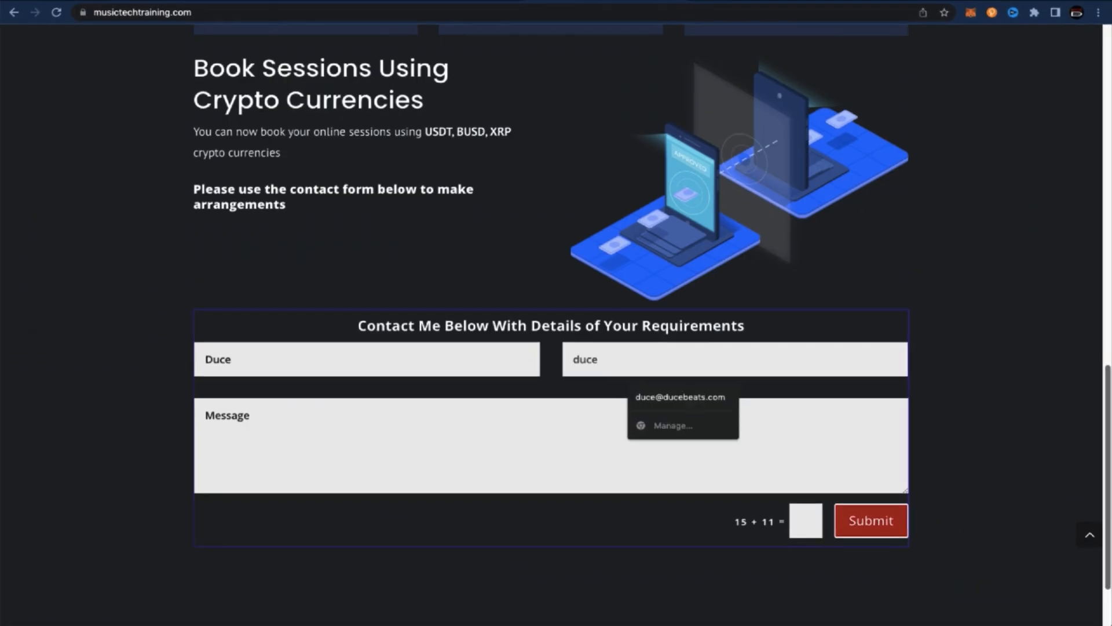
type("@ducebeats.com")
key("Tab")
type("Hey, can I b")
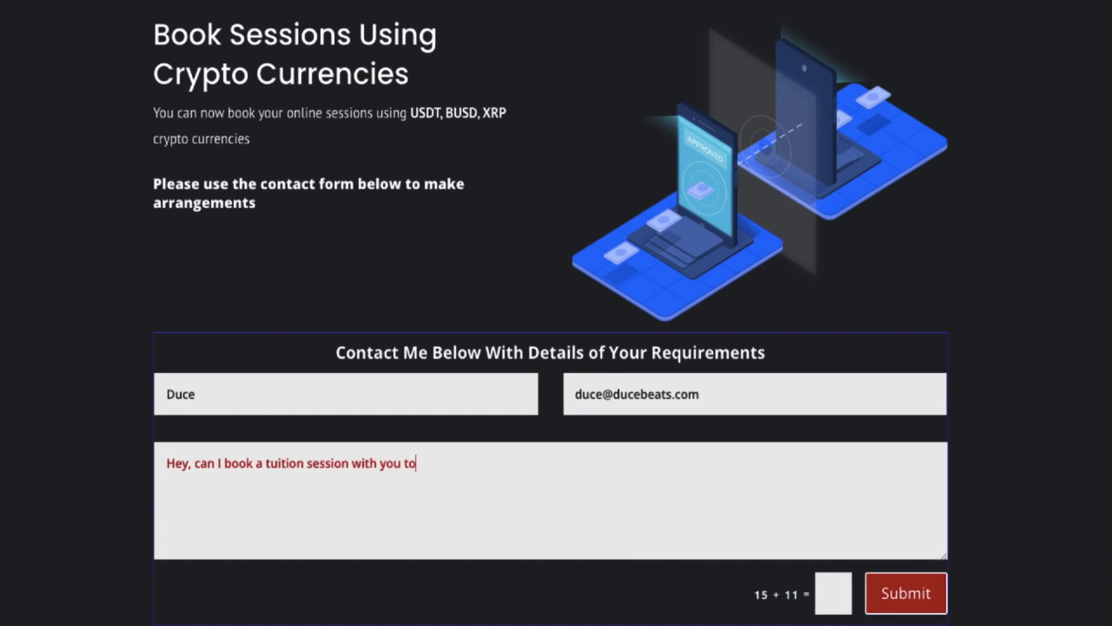
type("26")
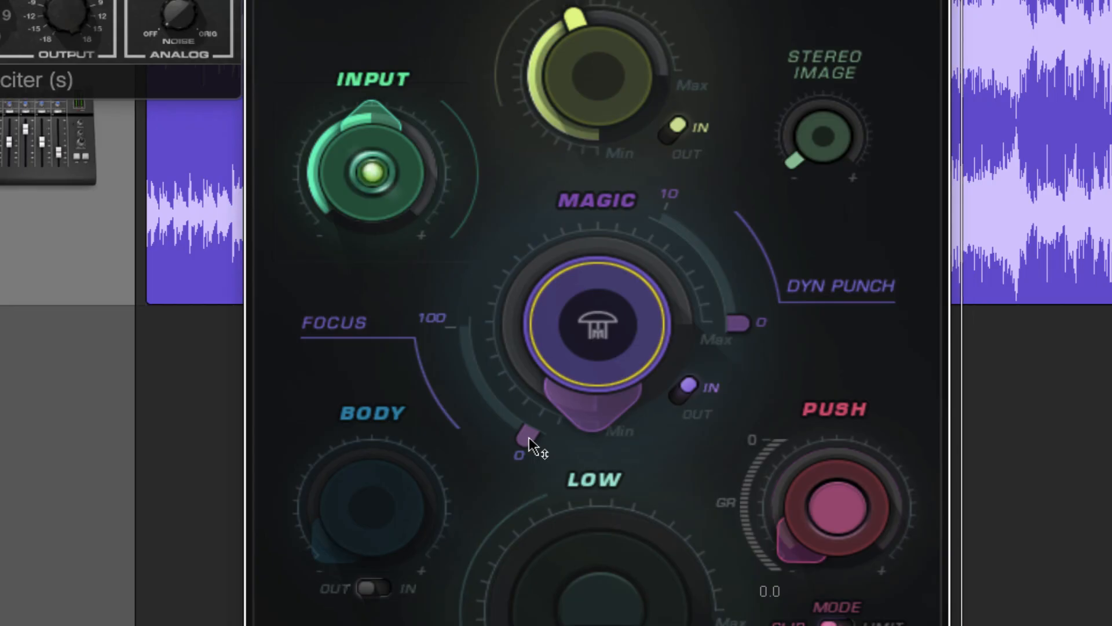
In Logic Pro's Pusher plug-in, shape the Magic band with Focus at about 37.5, Dyn Punch raised partway and the Magic amount at about 48.8.
mouse_move(530, 446)
left_mouse_down()
mouse_move(530, 419)
mouse_move(518, 429)
mouse_move(489, 404)
left_mouse_up()
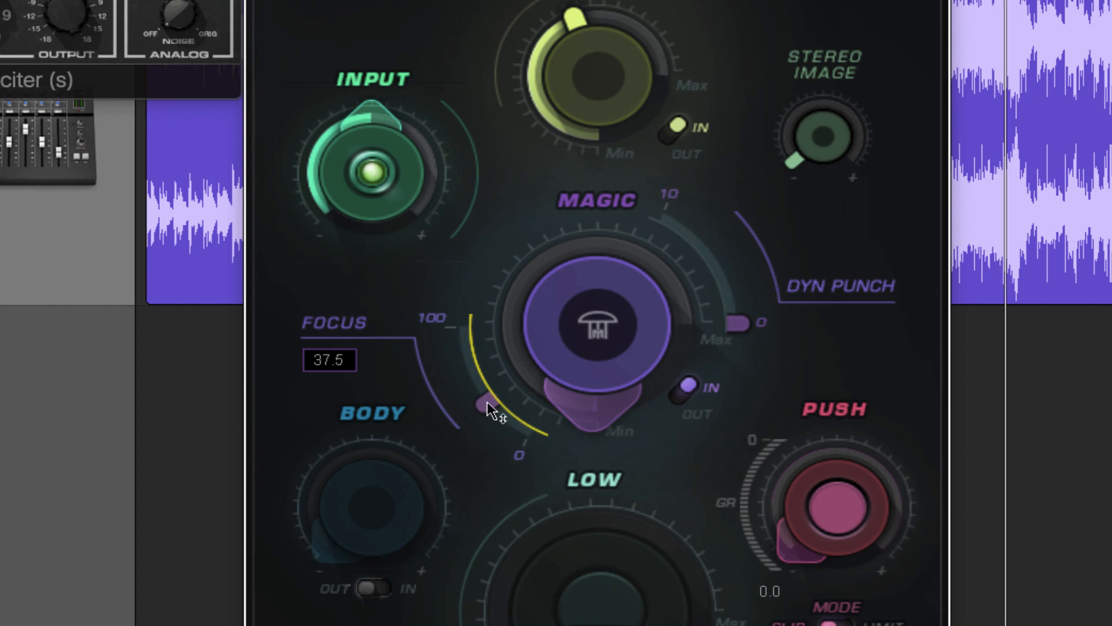
left_click_drag(737, 322, 723, 268)
left_click_drag(621, 362, 618, 274)
left_click_drag(500, 283, 501, 277)
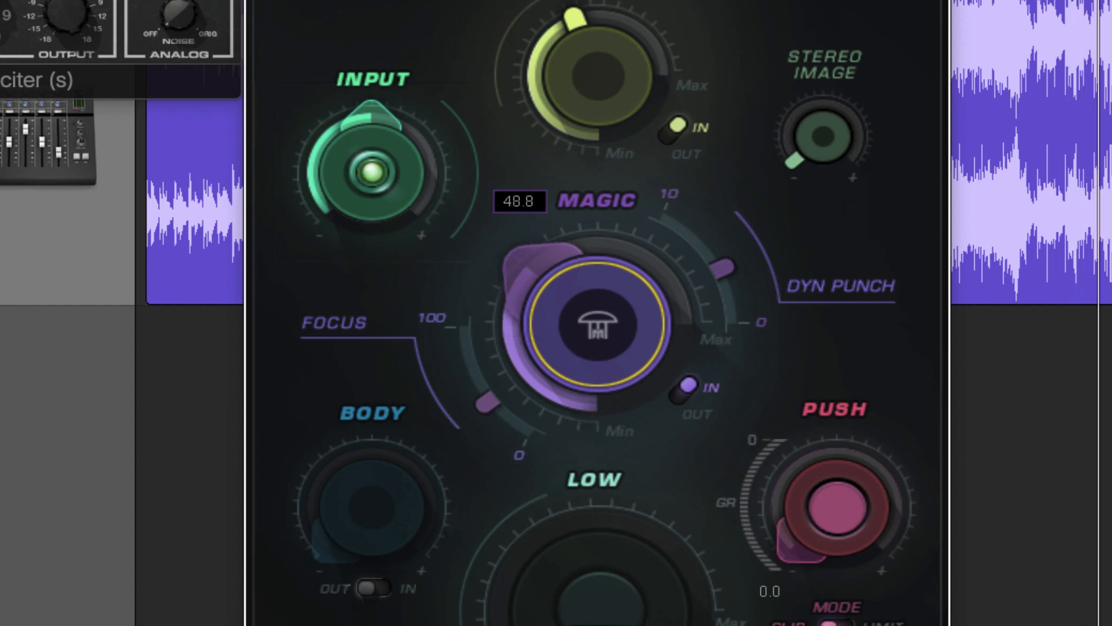
Switch the Magic band out and back in to compare, and raise its Focus to about 47.1.
left_click(683, 391)
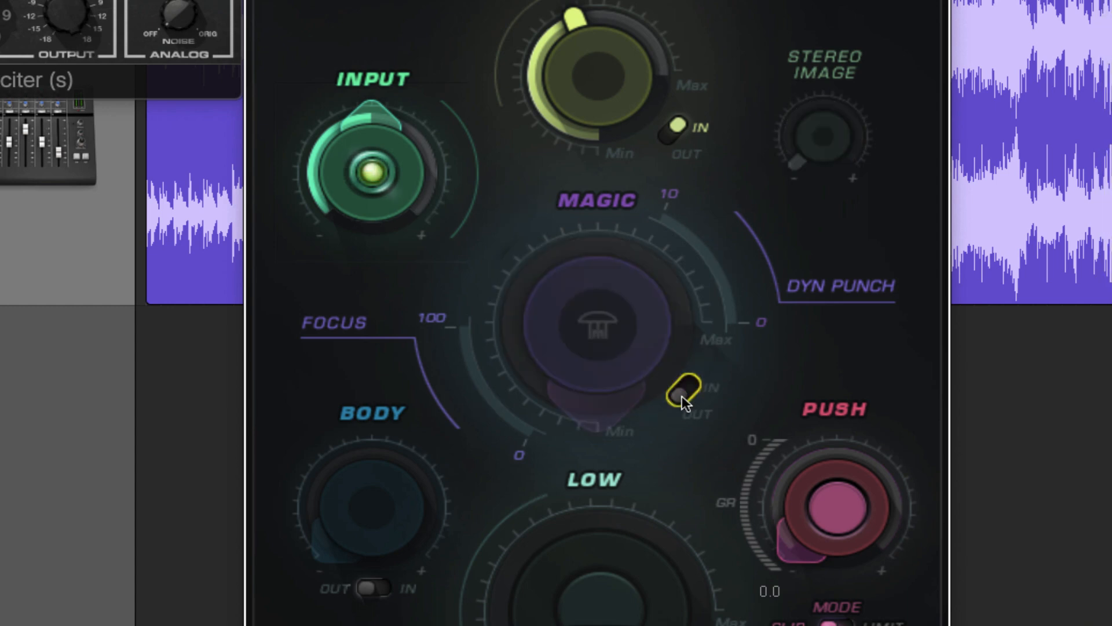
left_click(684, 391)
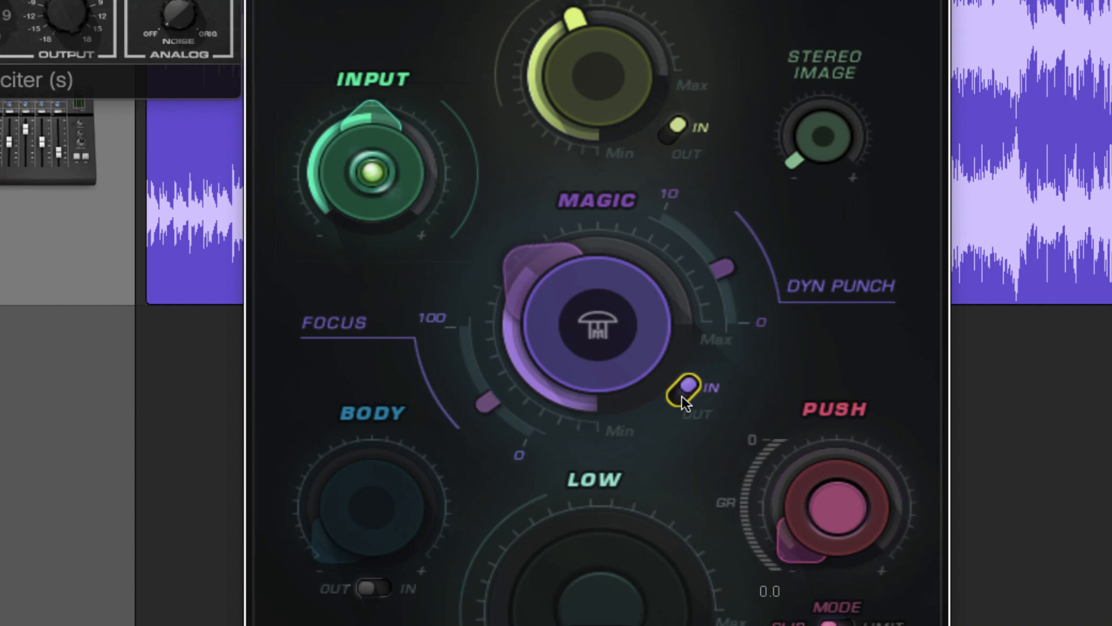
left_click_drag(489, 402, 485, 398)
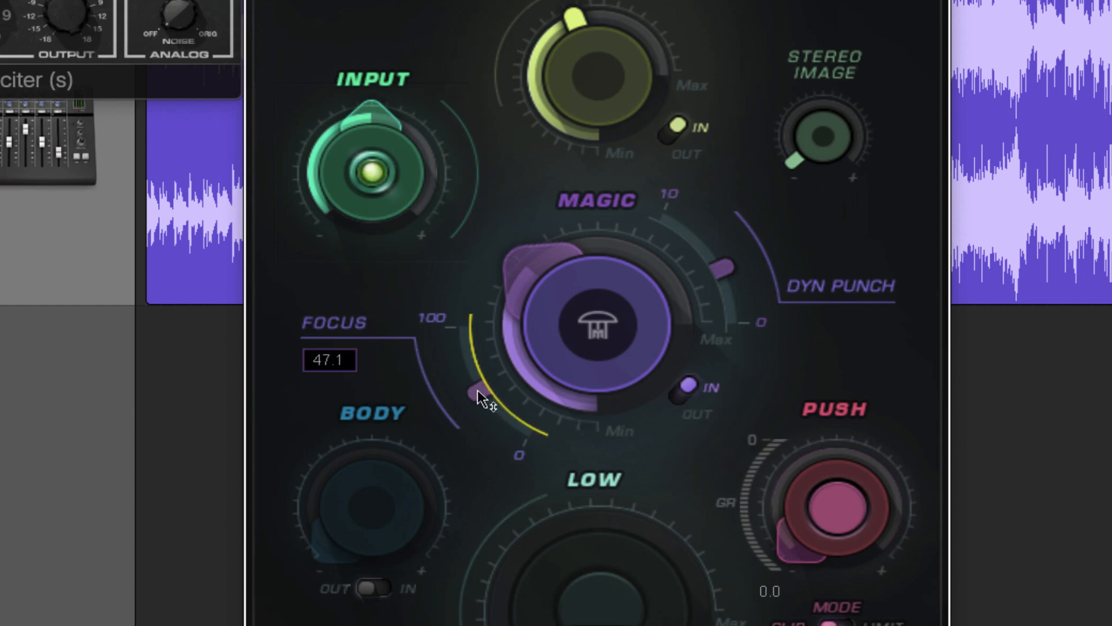
Compare the mix with the Magic band out and back in, and switch the Body band in at about 7.7.
left_click(684, 396)
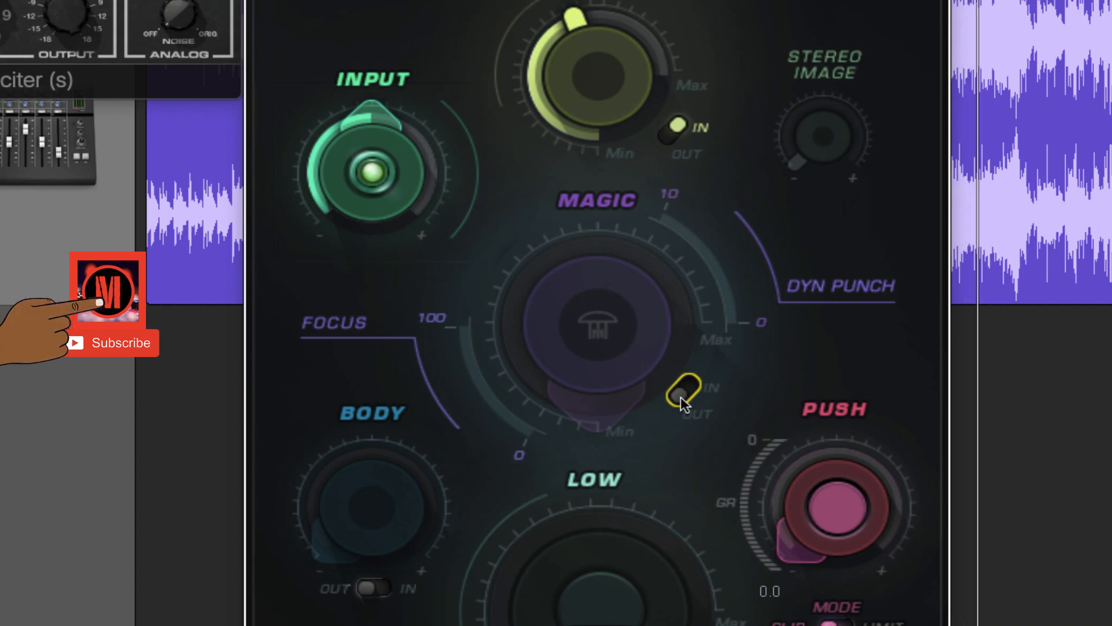
left_click(680, 396)
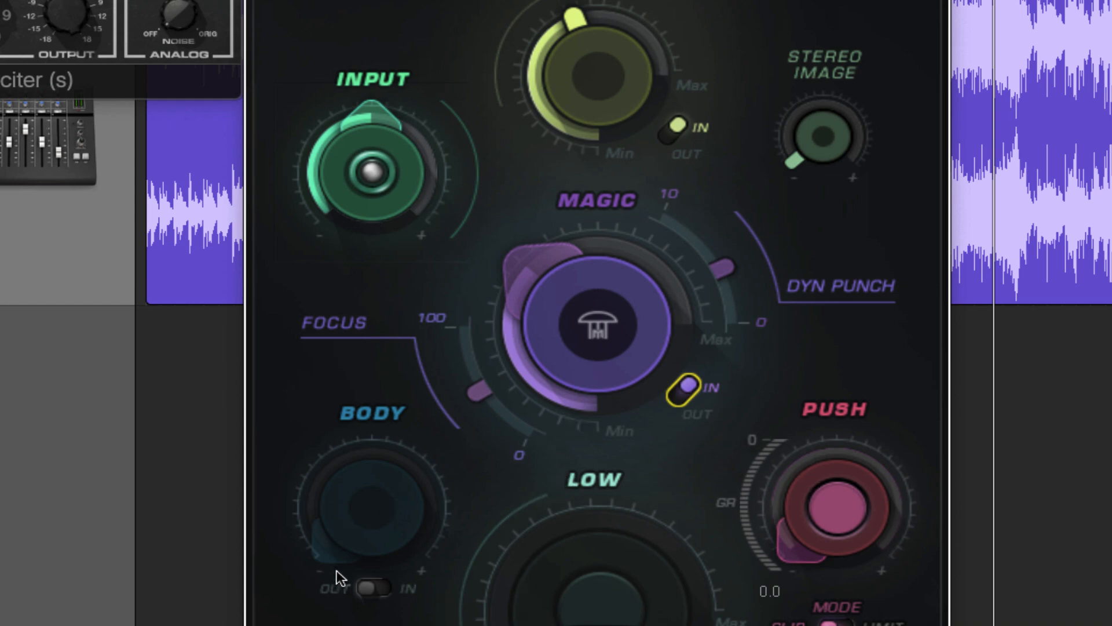
left_click(371, 587)
left_click_drag(339, 550, 322, 480)
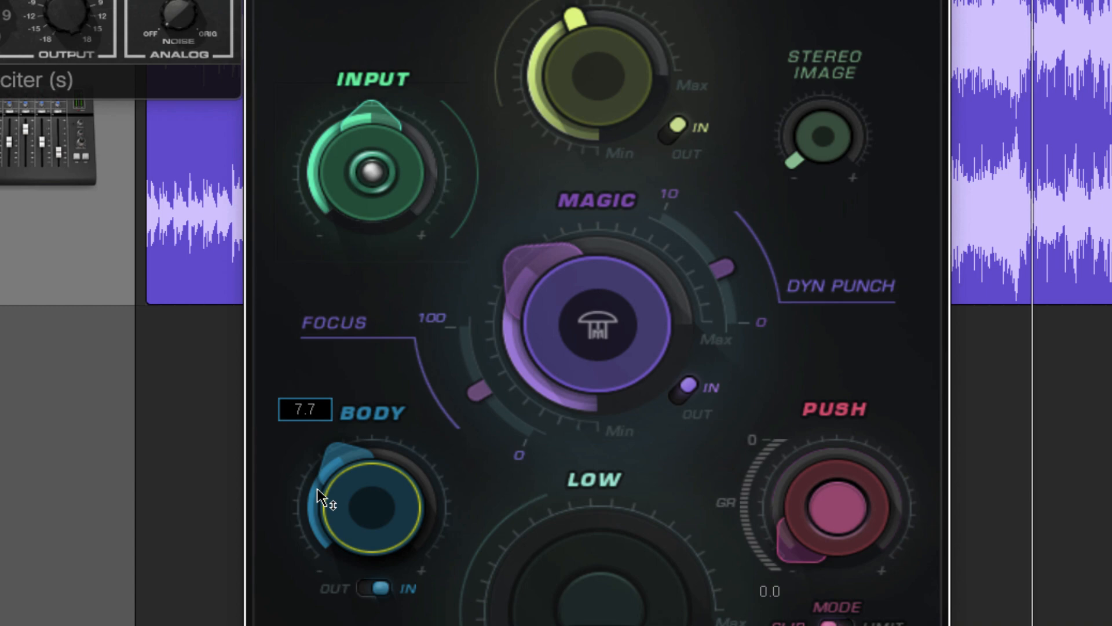
Compare the Body band out and in during playback, and raise its amount slightly.
left_click(365, 588)
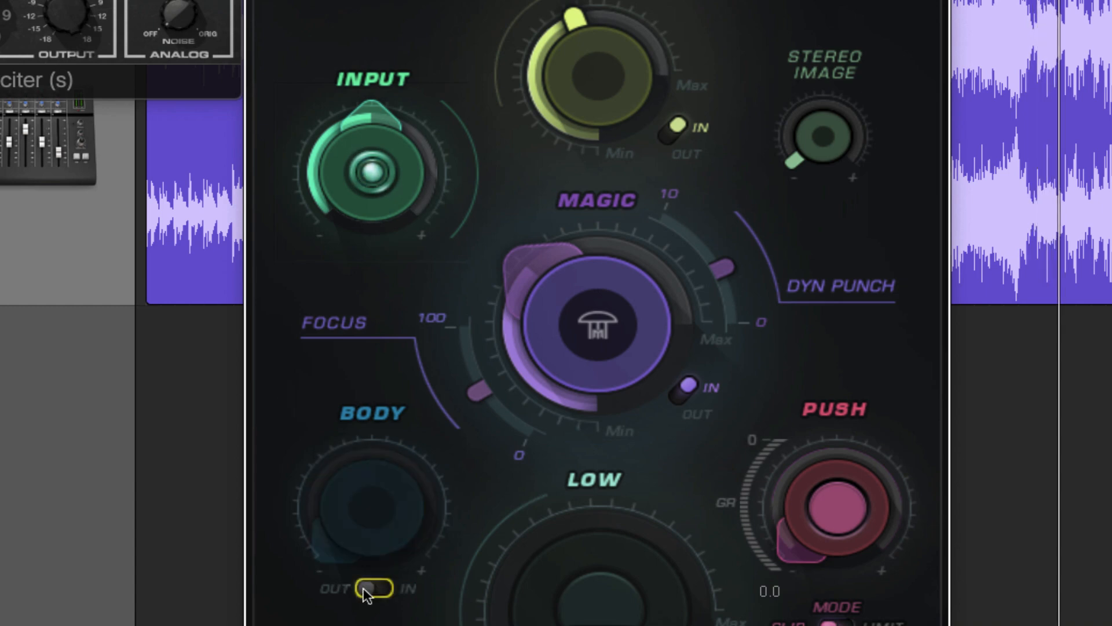
left_click(381, 587)
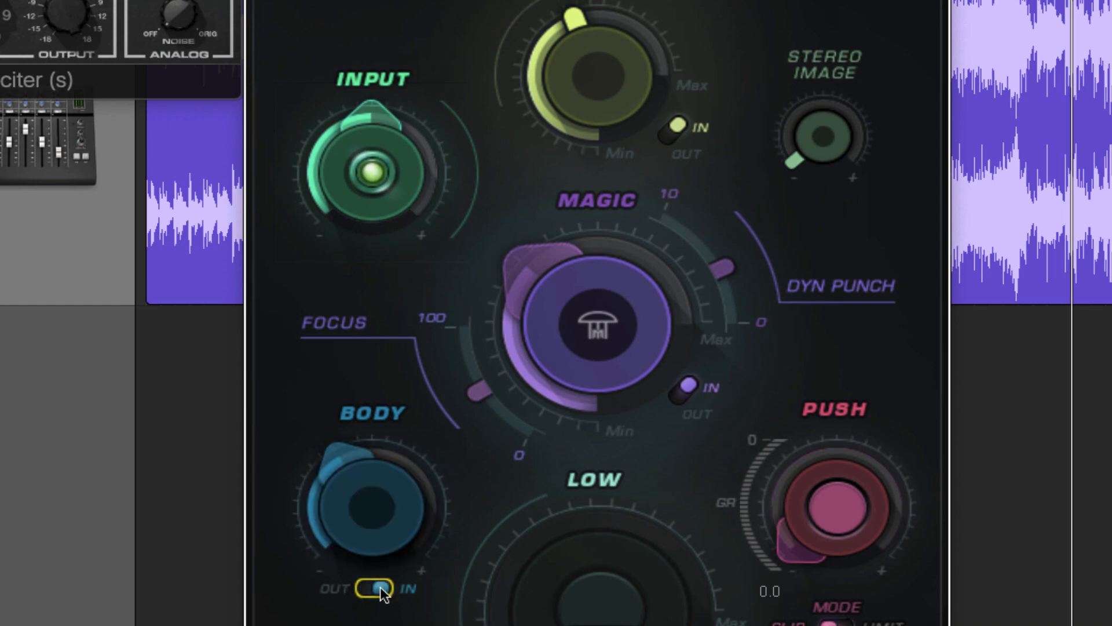
left_click_drag(354, 458, 354, 437)
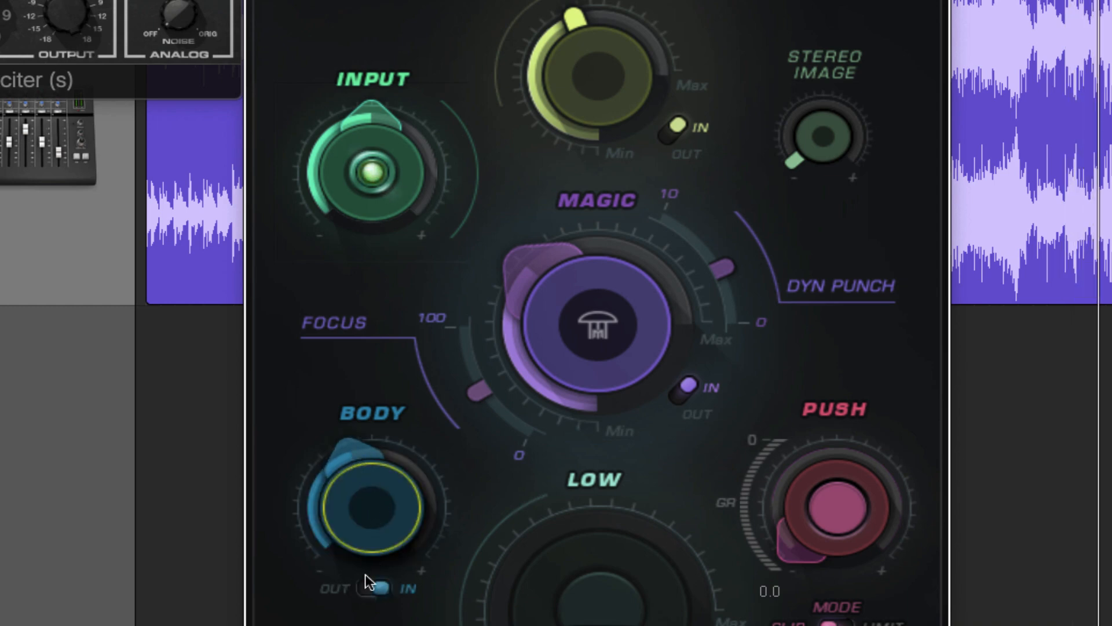
left_click(365, 588)
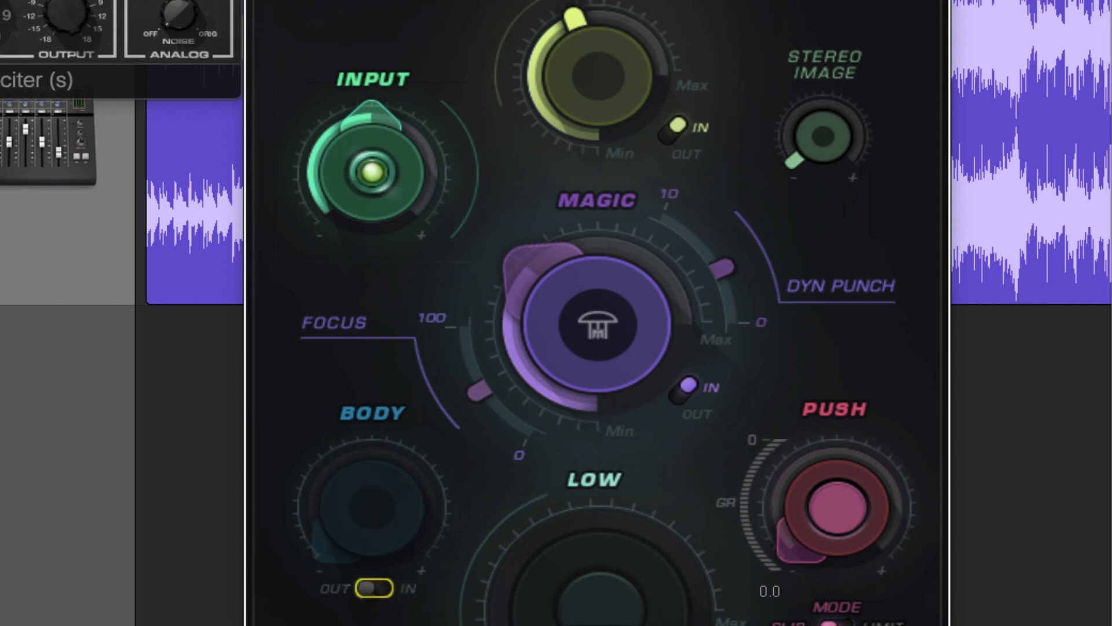
left_click(368, 589)
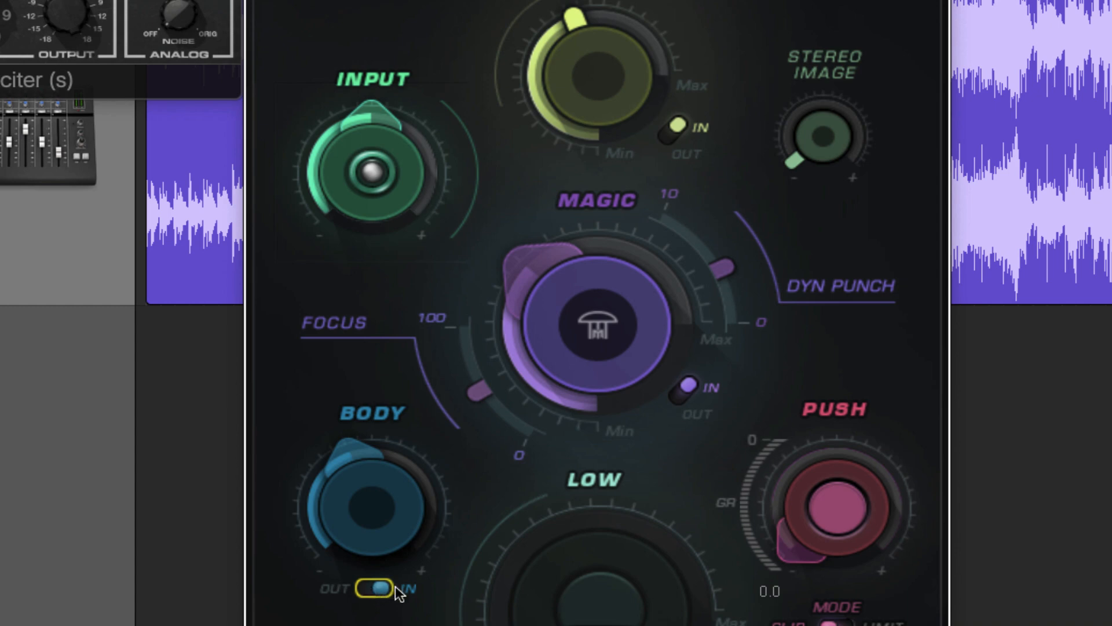
mouse_move(357, 471)
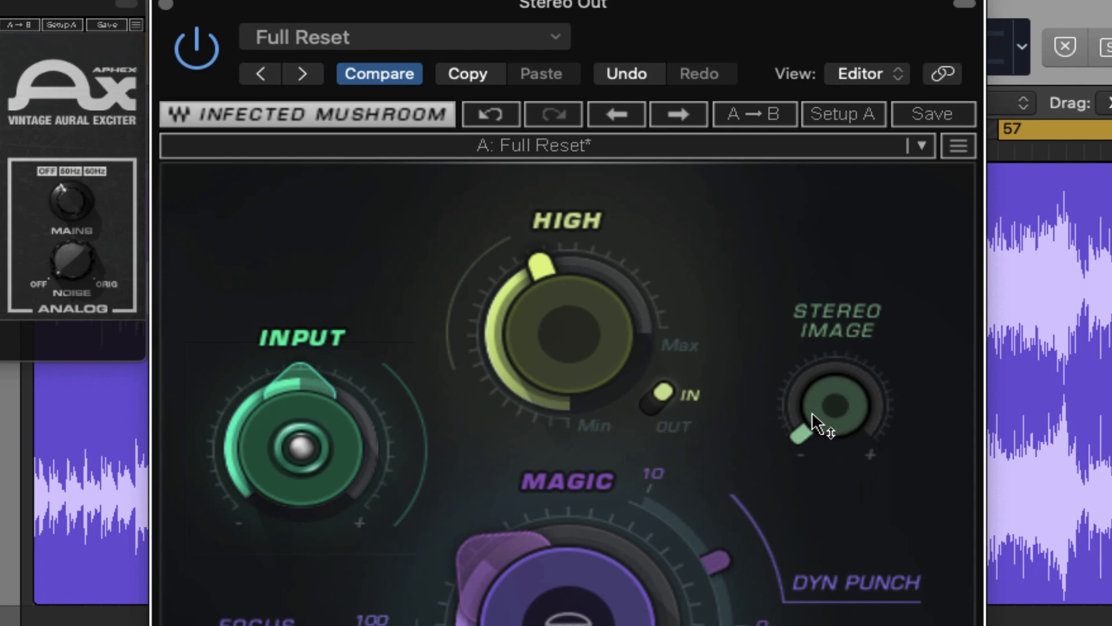
Play the mix, raise Stereo Image to about 12.1, and compare the Pusher plug-in bypassed and active.
mouse_move(812, 411)
key("space")
left_click_drag(802, 422, 802, 364)
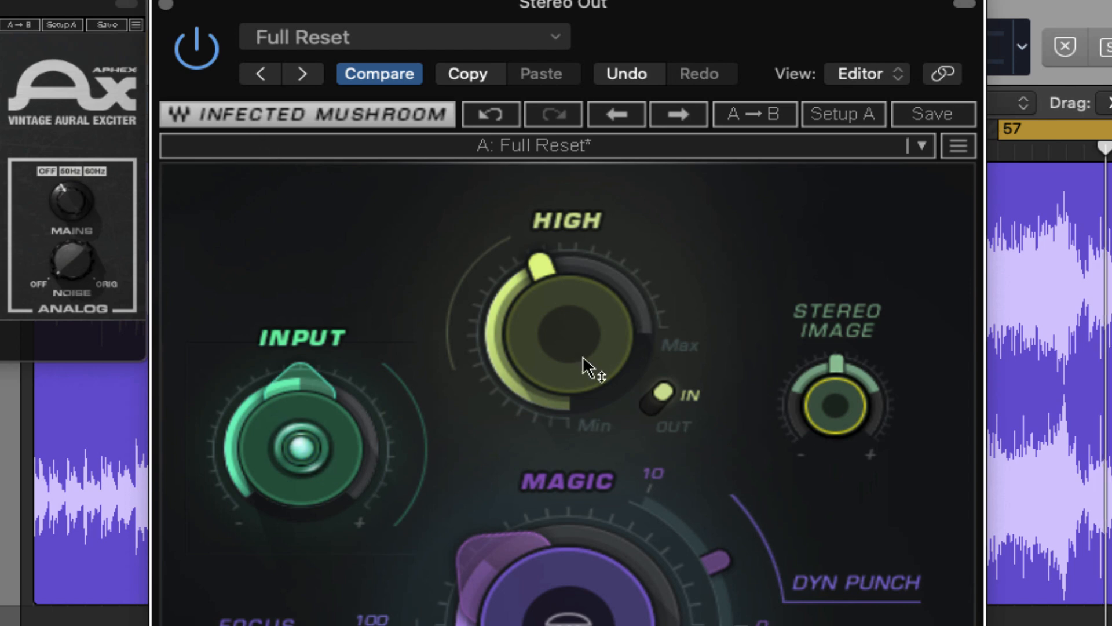
left_click_drag(837, 366, 838, 379)
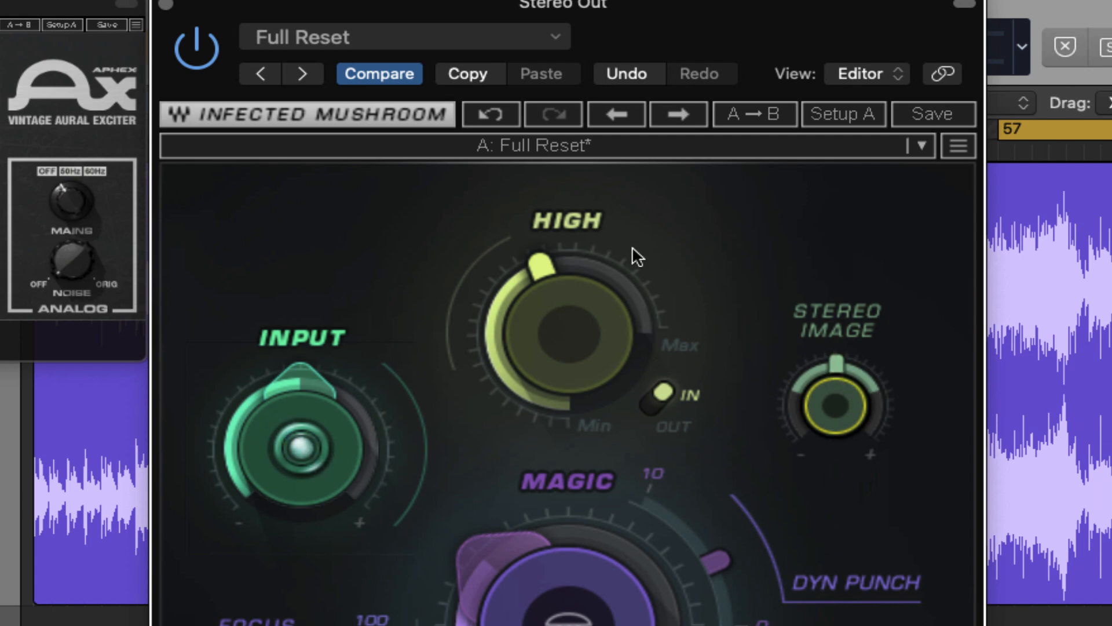
left_click(838, 387)
left_click_drag(838, 386, 838, 382)
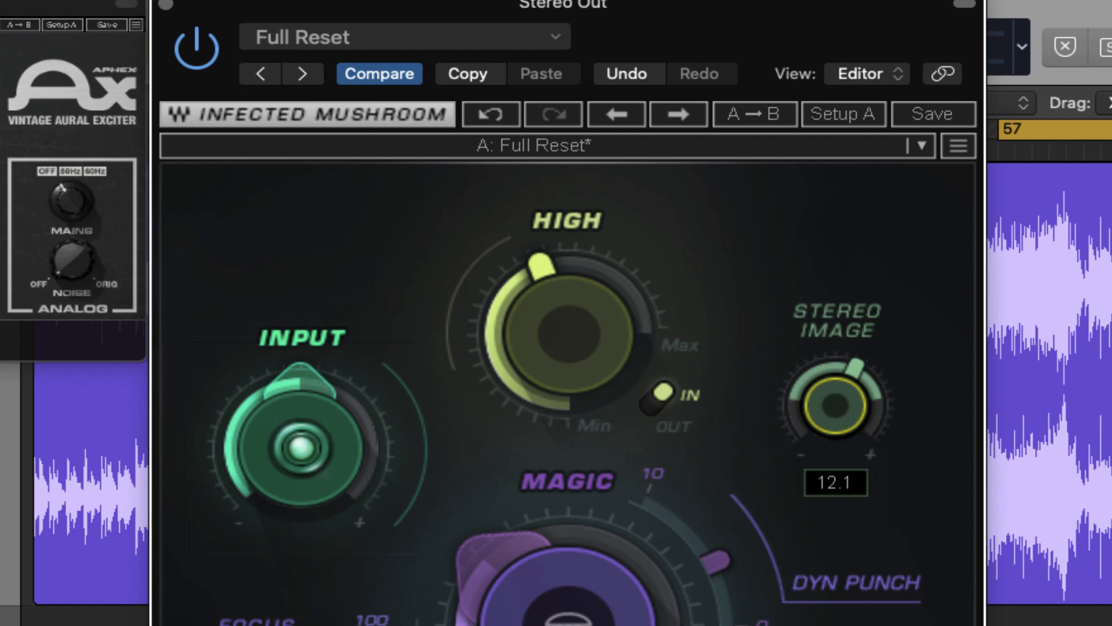
left_click(197, 47)
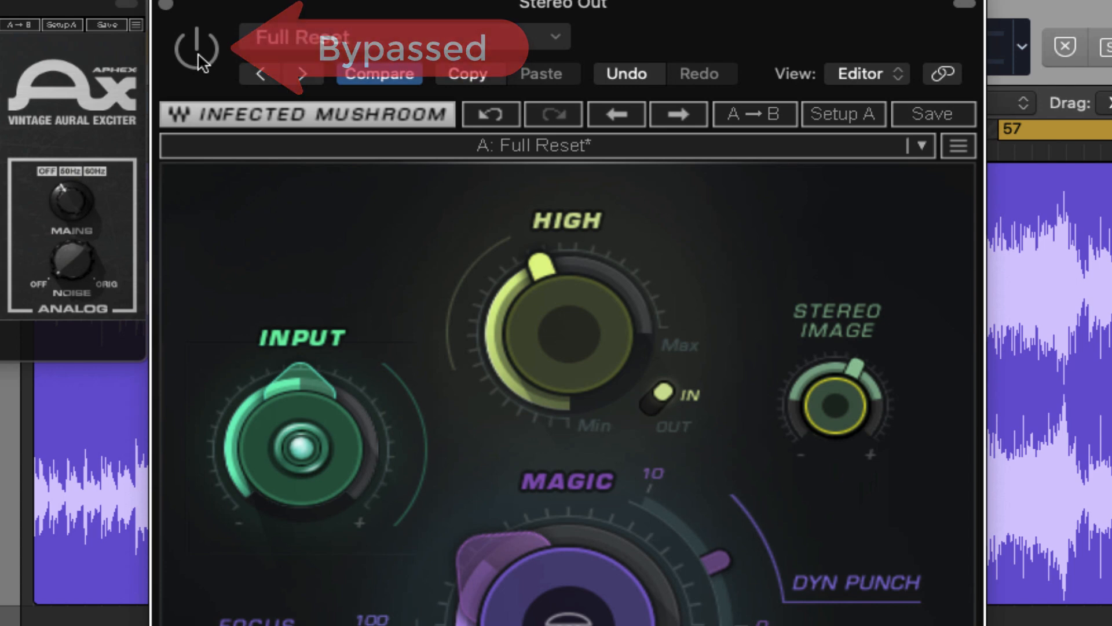
left_click(197, 48)
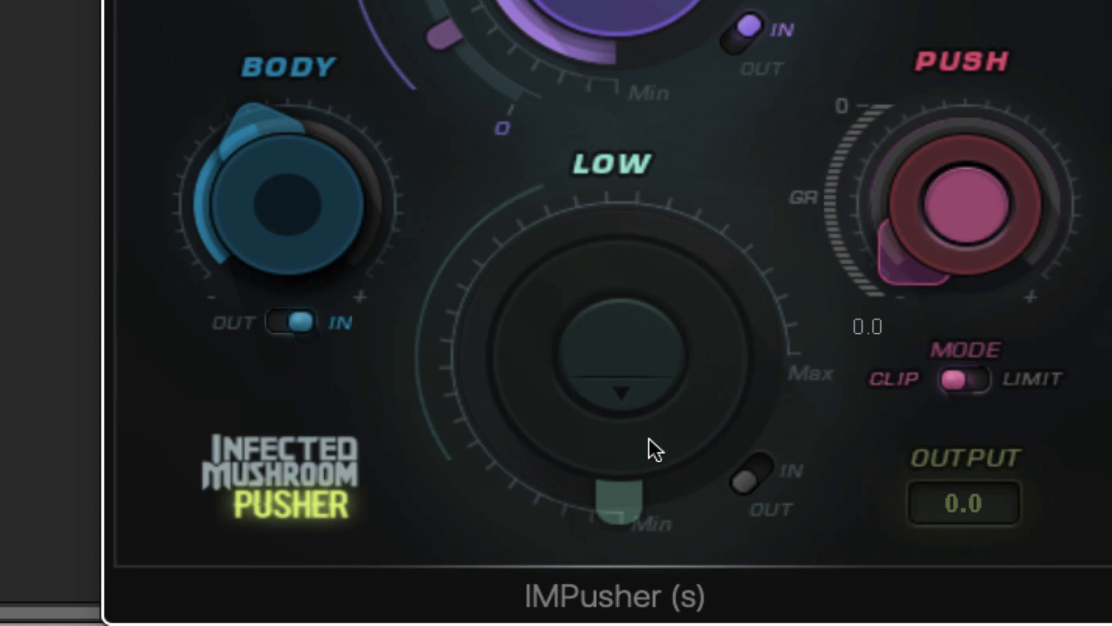
Switch the Low band in and set its target note to D1 - 37Hz.
left_click(751, 471)
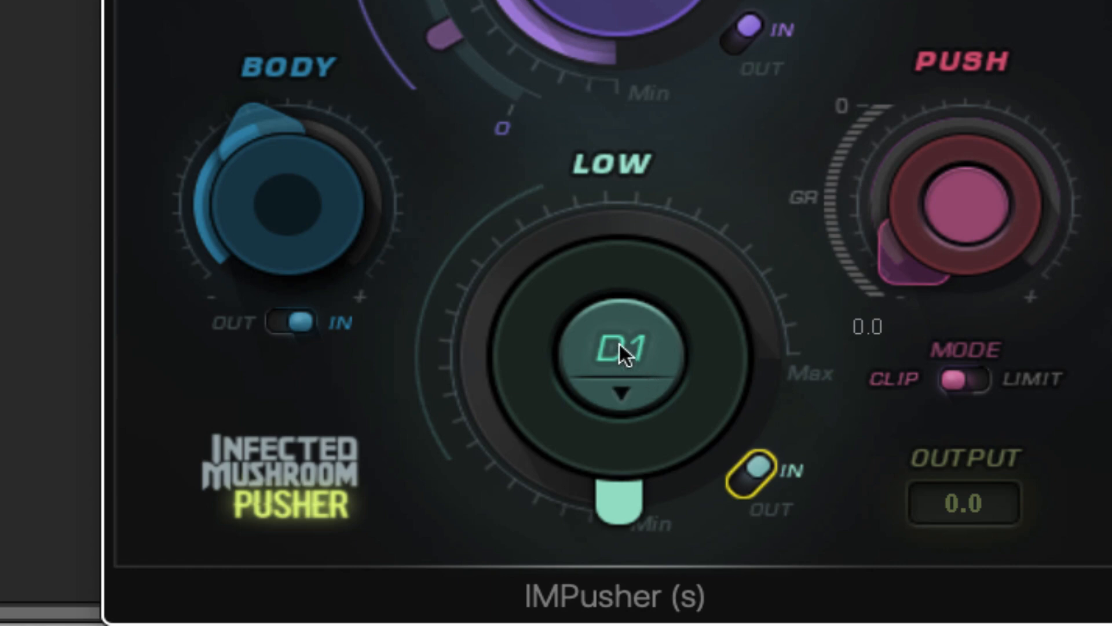
scroll(628, 363, "up", 1)
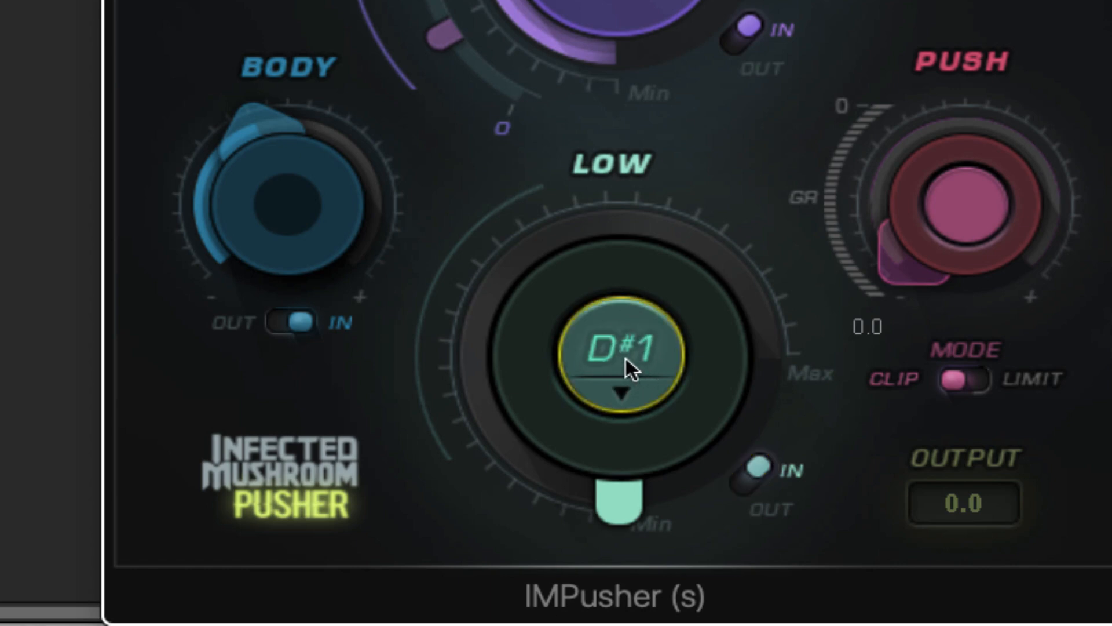
left_click(626, 358)
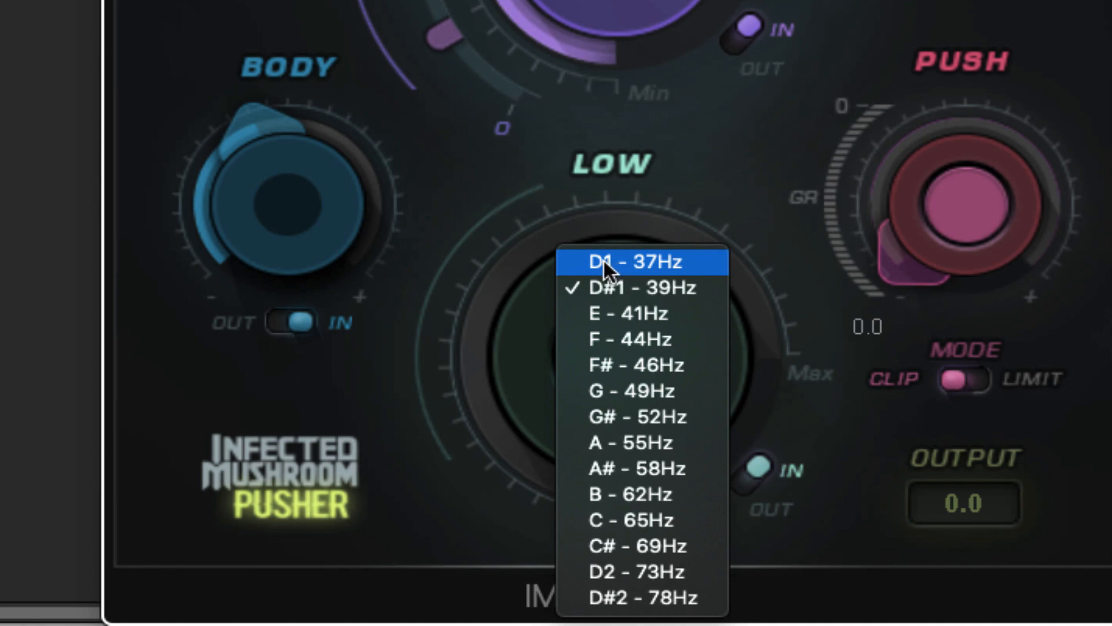
left_click(605, 261)
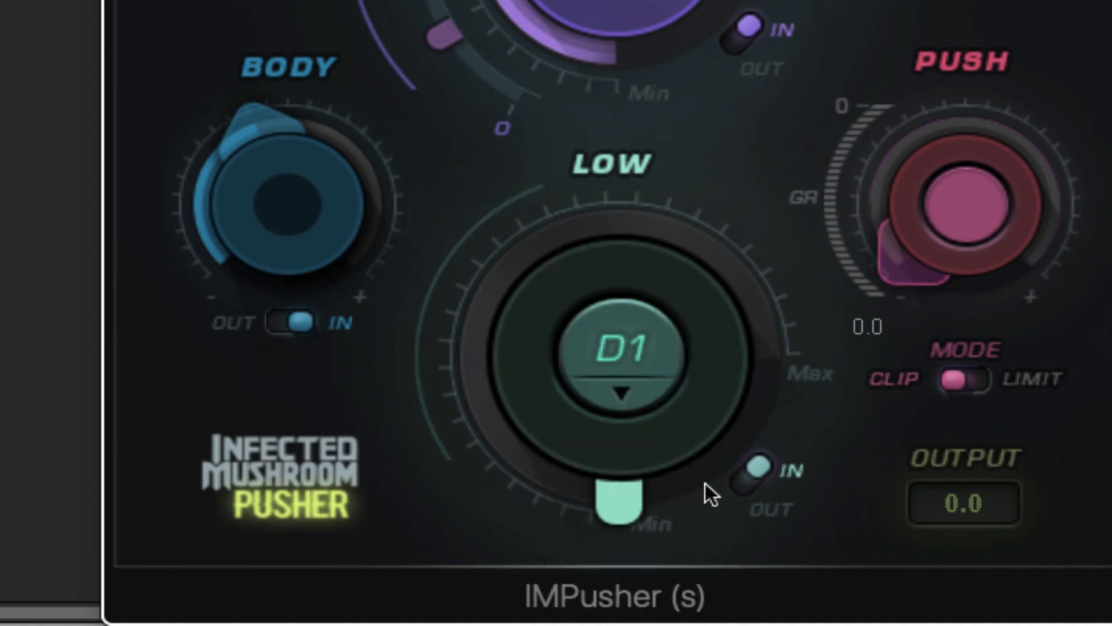
Raise the Low amount to roughly a third of its range, and switch the band out and back in to compare.
mouse_move(616, 496)
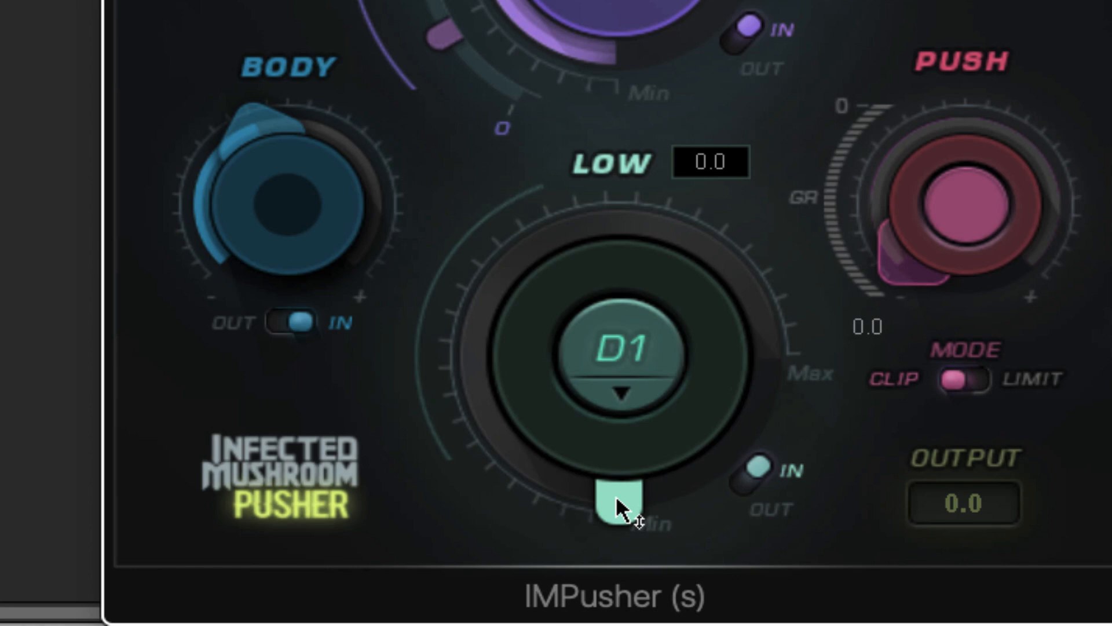
left_click_drag(617, 509, 618, 452)
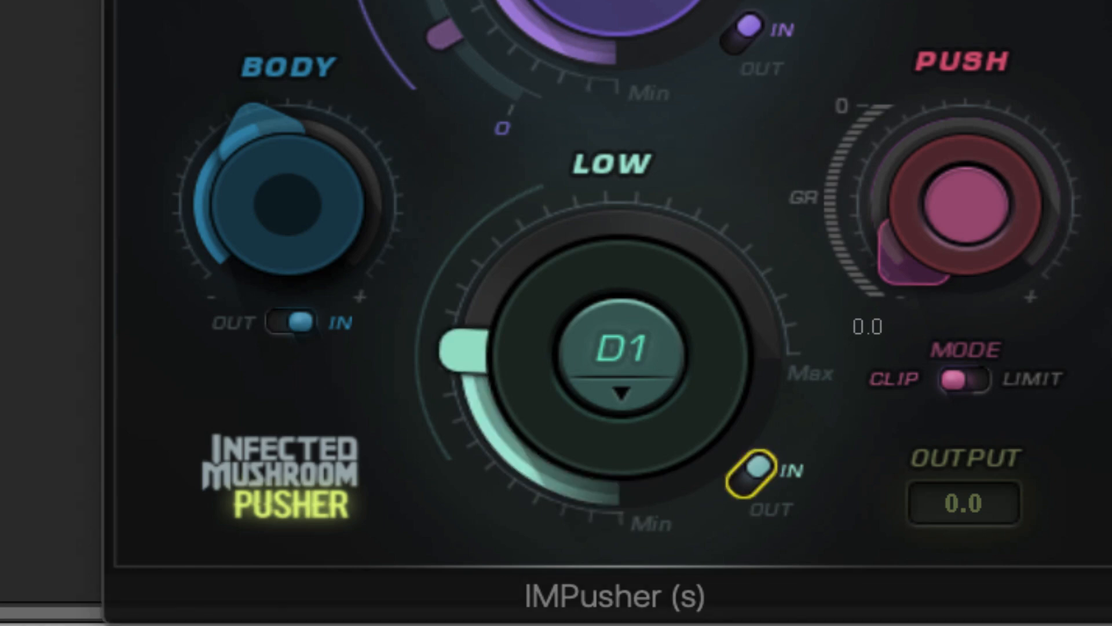
left_click(749, 475)
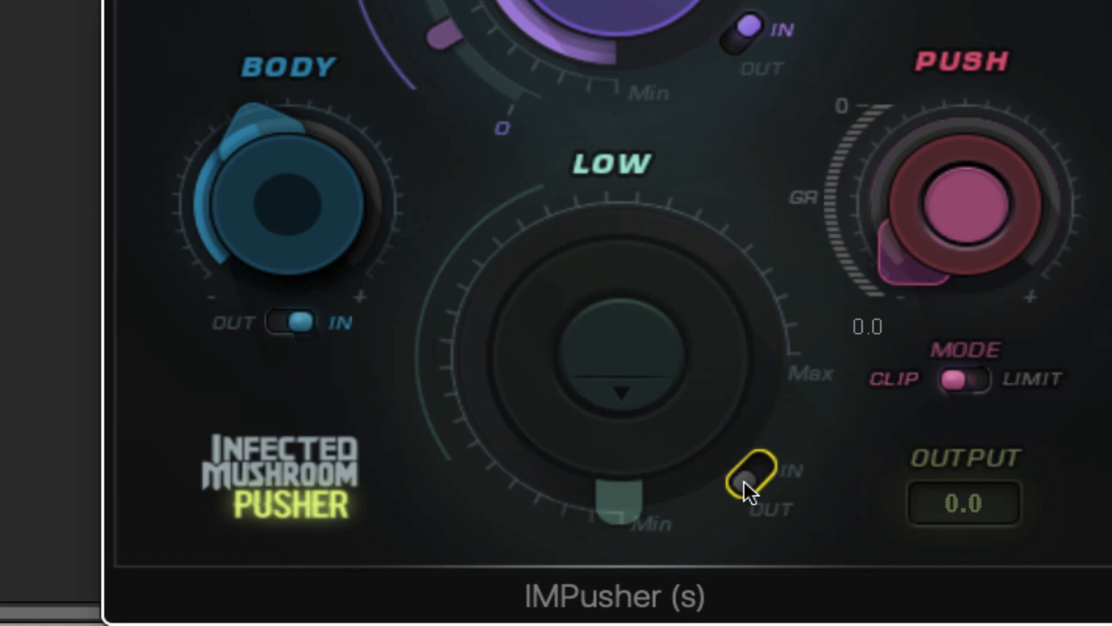
left_click(745, 481)
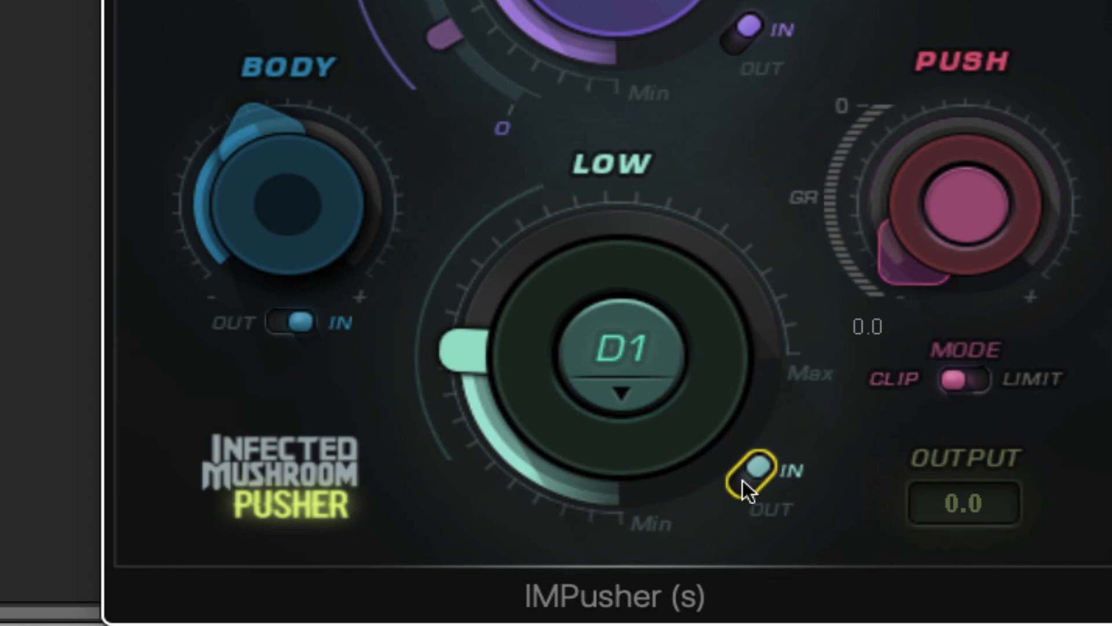
mouse_move(459, 342)
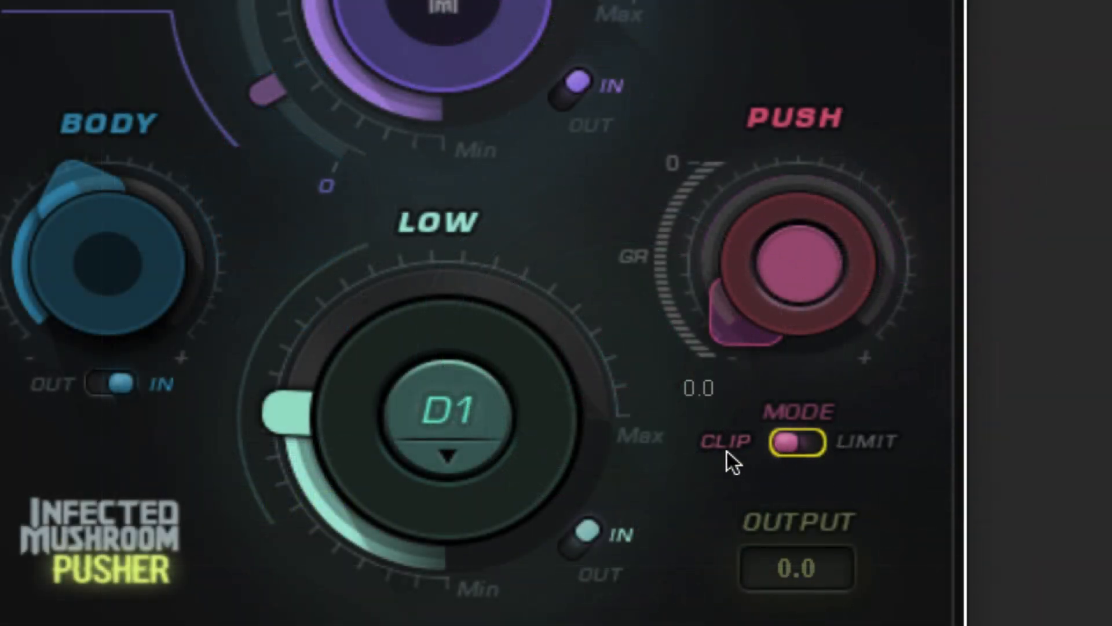
Change the Push mode to Limit and set the Push amount to about 7.2.
left_click(814, 438)
mouse_move(715, 331)
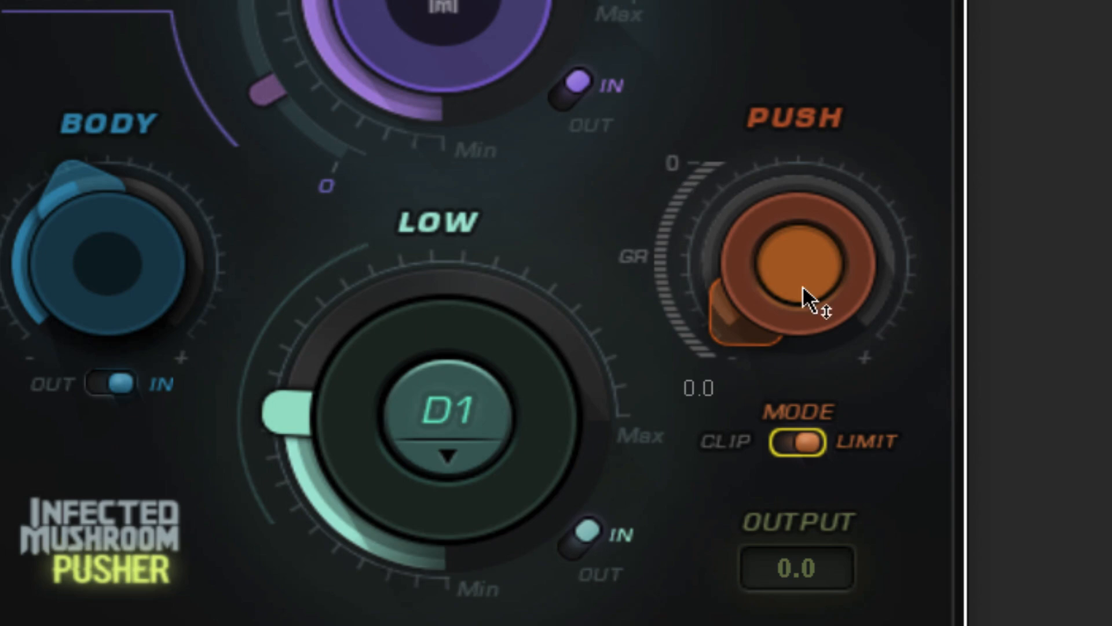
left_click_drag(727, 340, 721, 205)
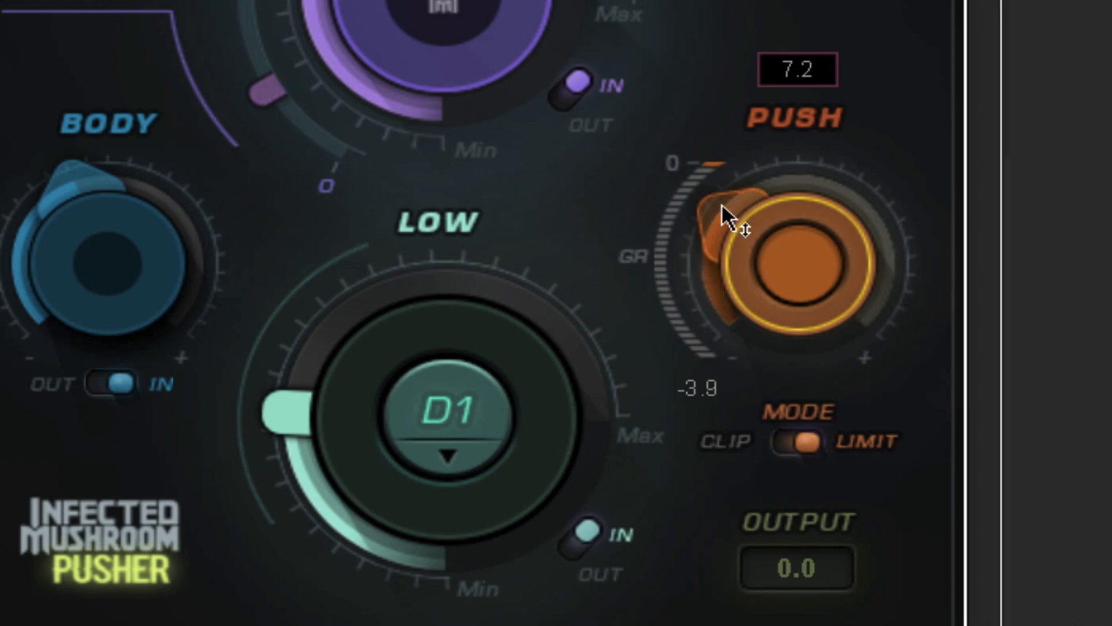
left_click_drag(721, 205, 721, 202)
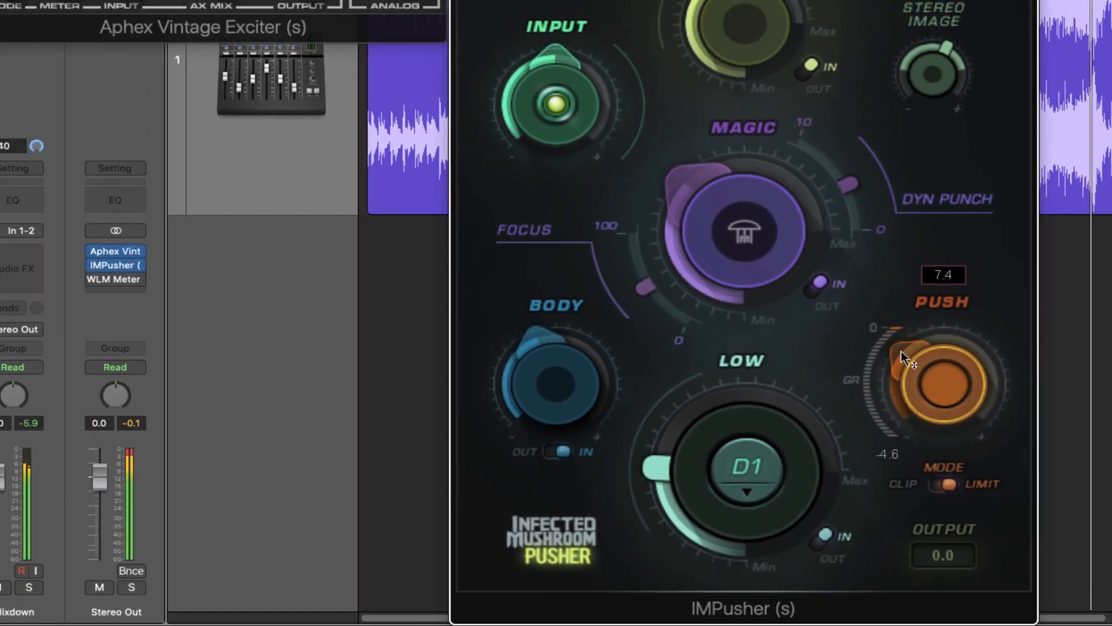
left_click_drag(901, 349, 902, 350)
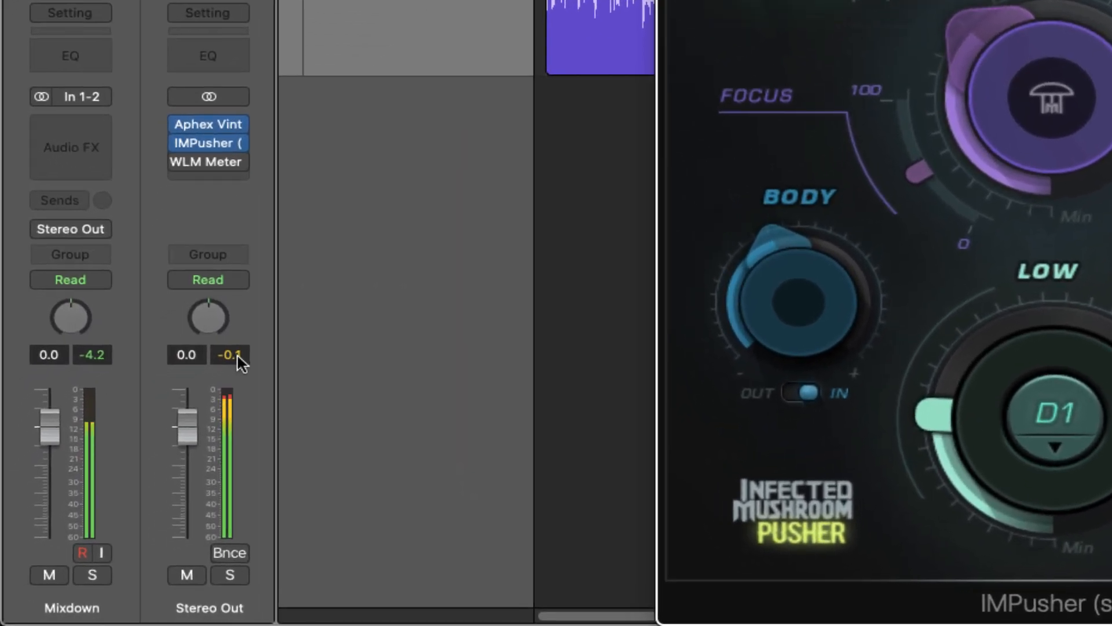
Reset the Stereo Out peak level display and open the channel's WLM Meter plug-in.
left_click(236, 356)
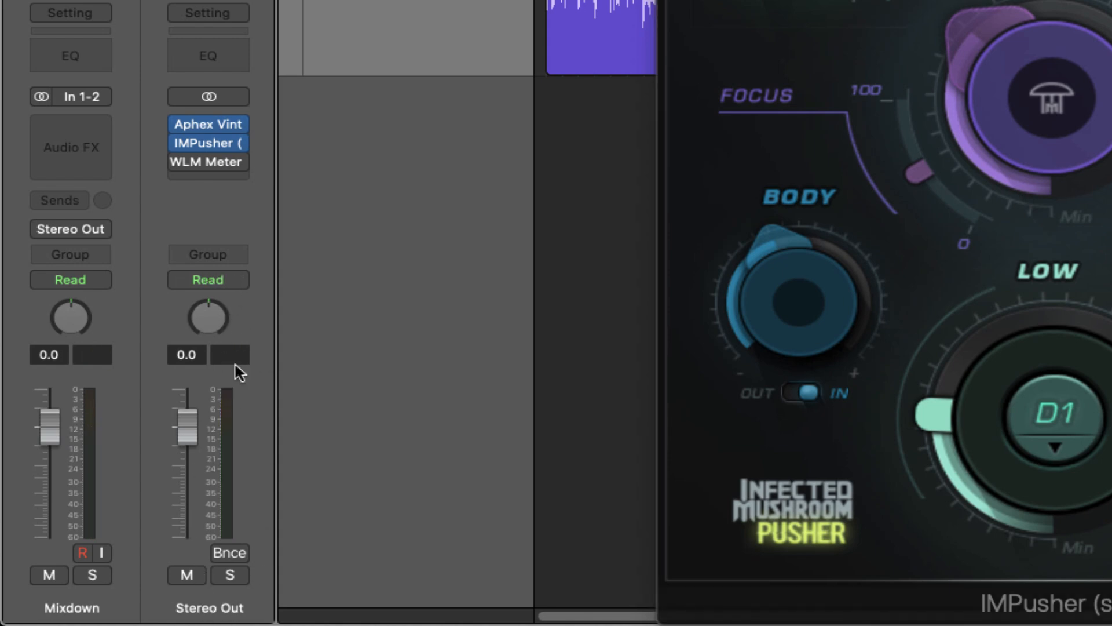
left_click(206, 162)
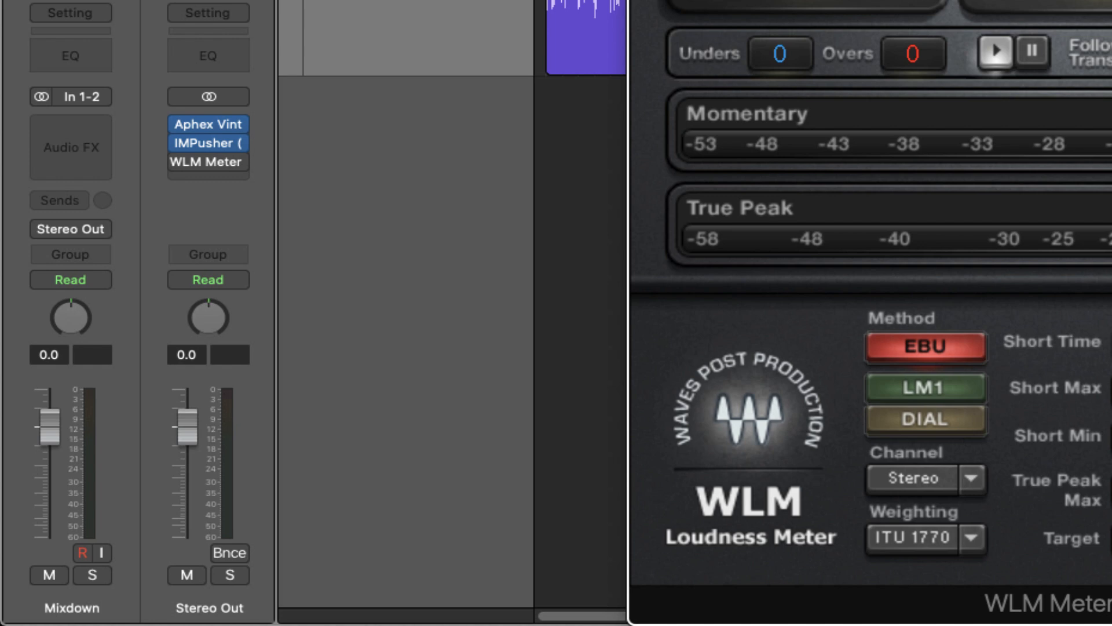
key("super+w")
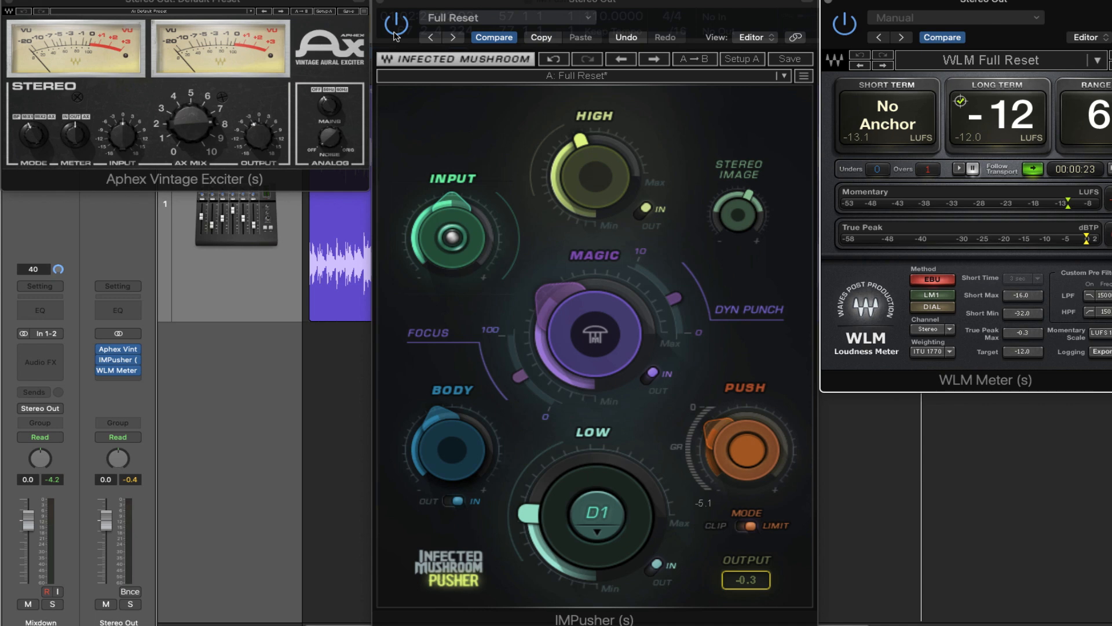
Play the mix and compare it with the Pusher plug-in bypassed and active while metering loudness.
key("space")
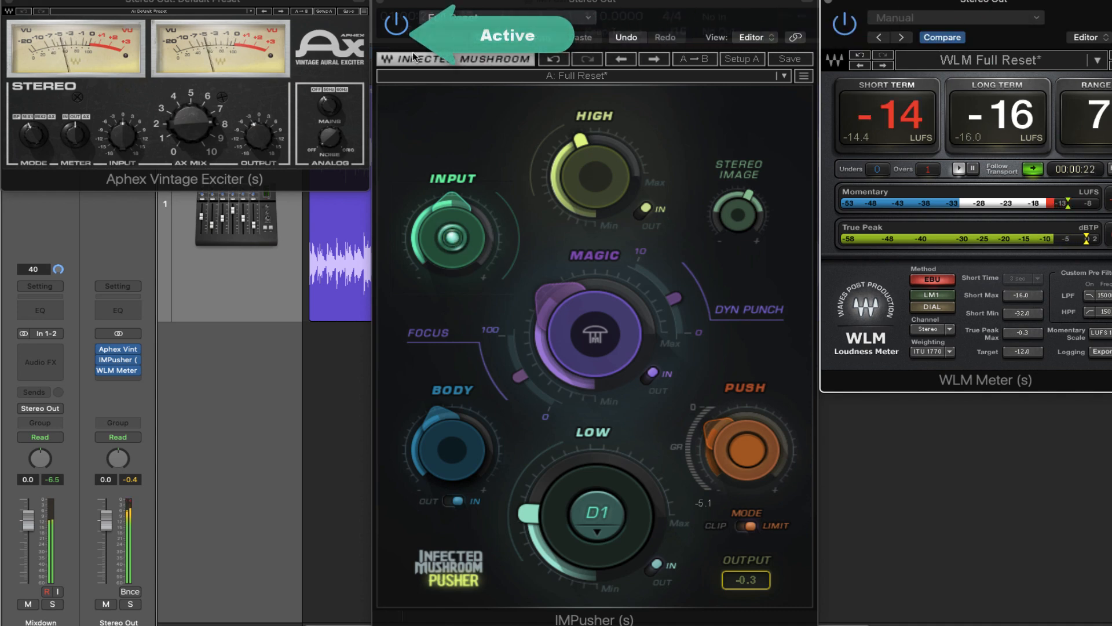
left_click(397, 24)
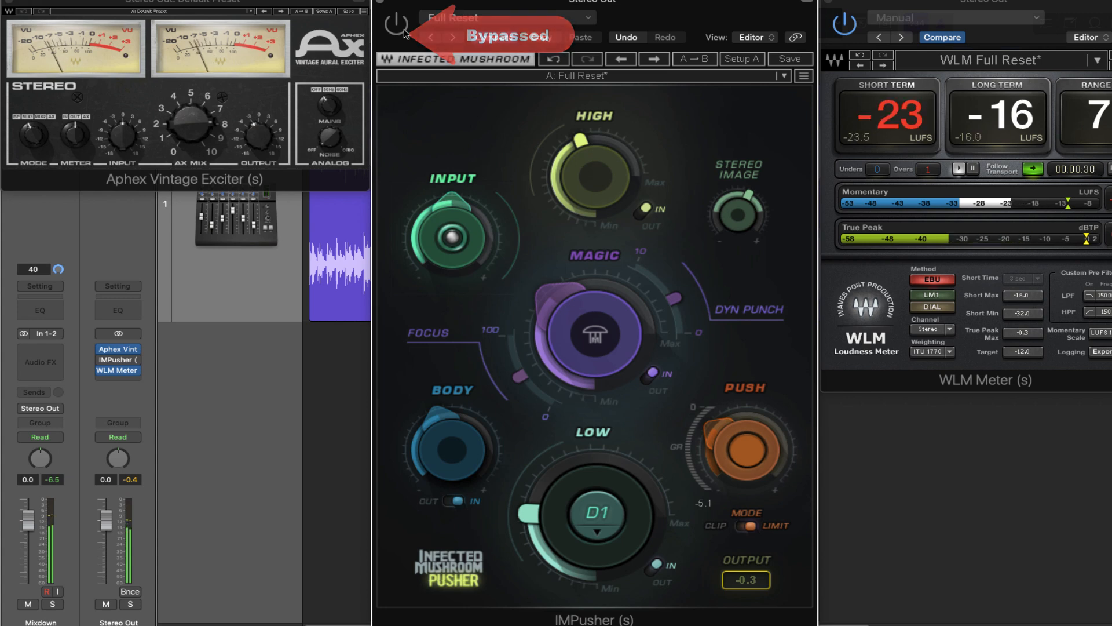
left_click(405, 33)
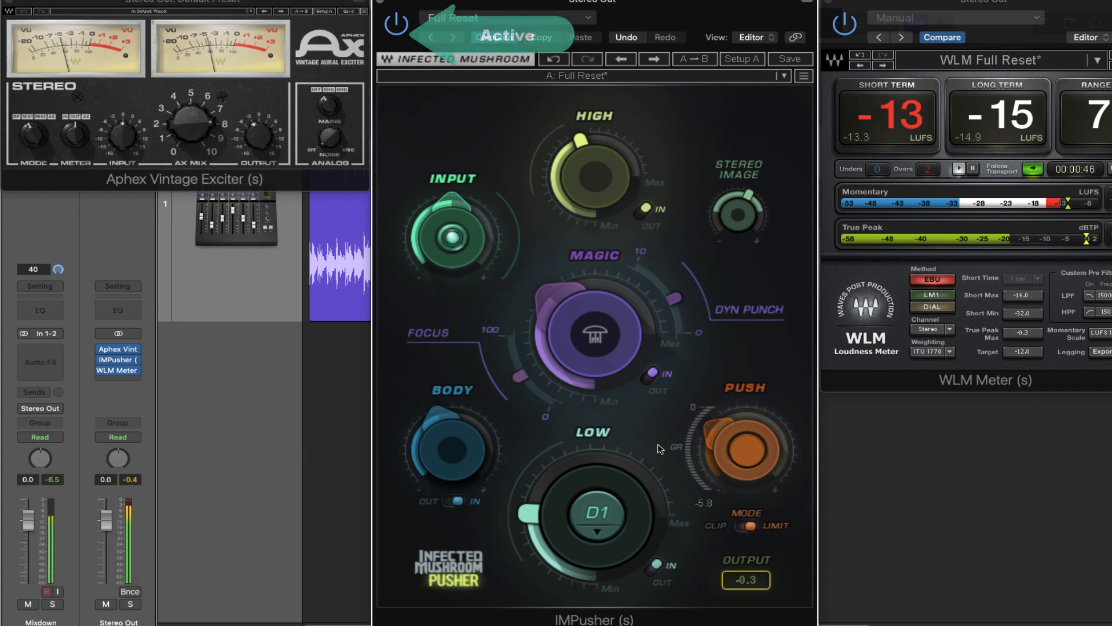
Raise the Push amount to about 8.7, bypassing and reactivating the Pusher plug-in to compare the result.
mouse_move(721, 423)
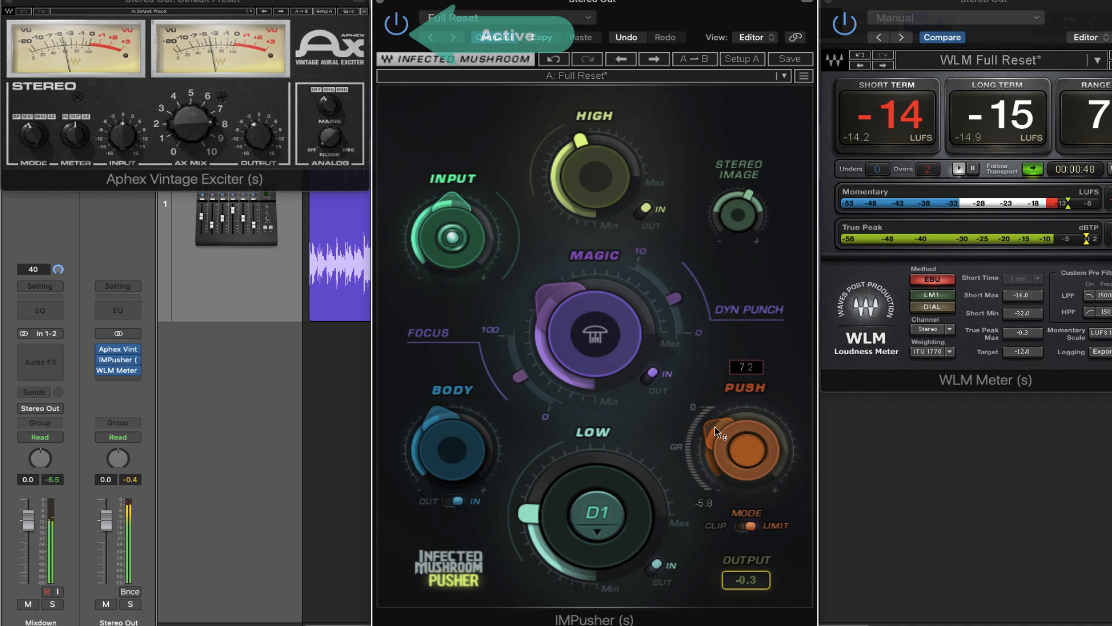
left_click_drag(712, 426, 711, 415)
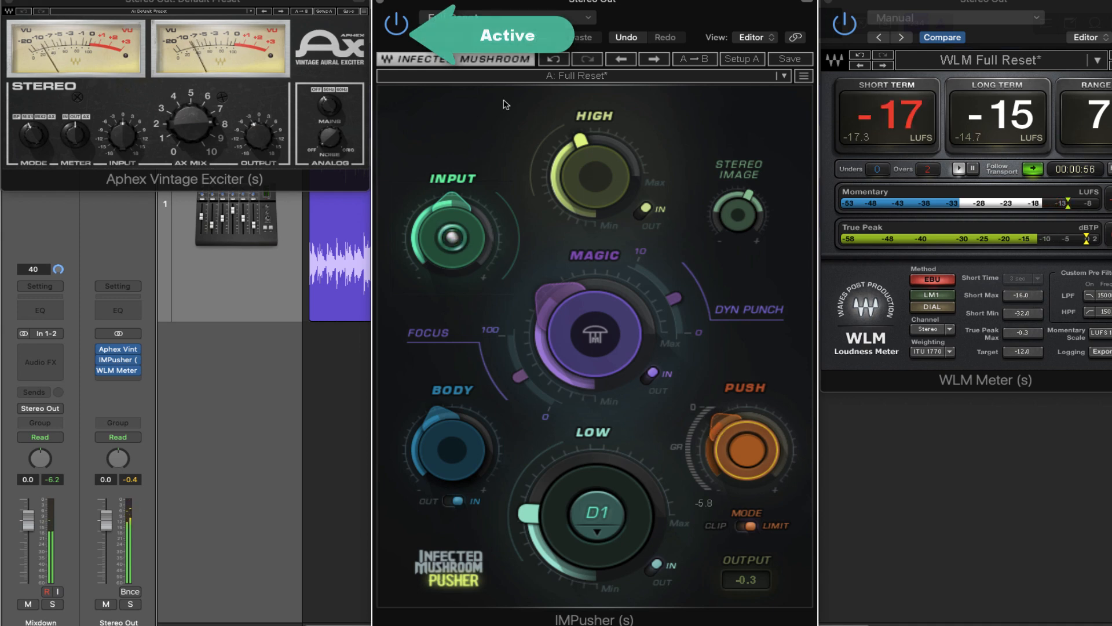
left_click(397, 29)
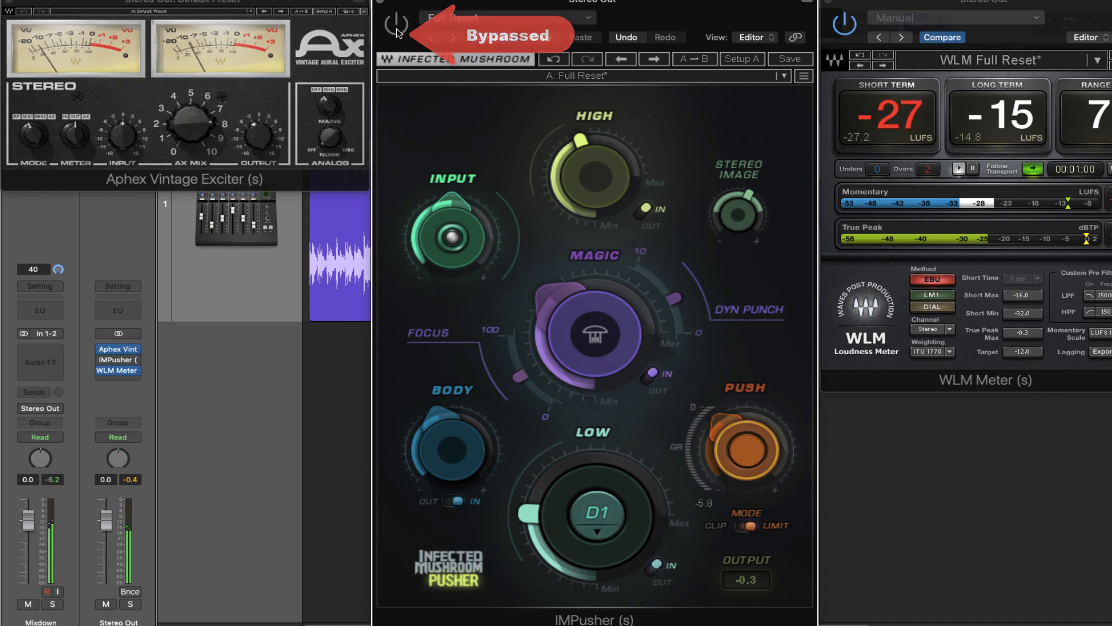
left_click(397, 29)
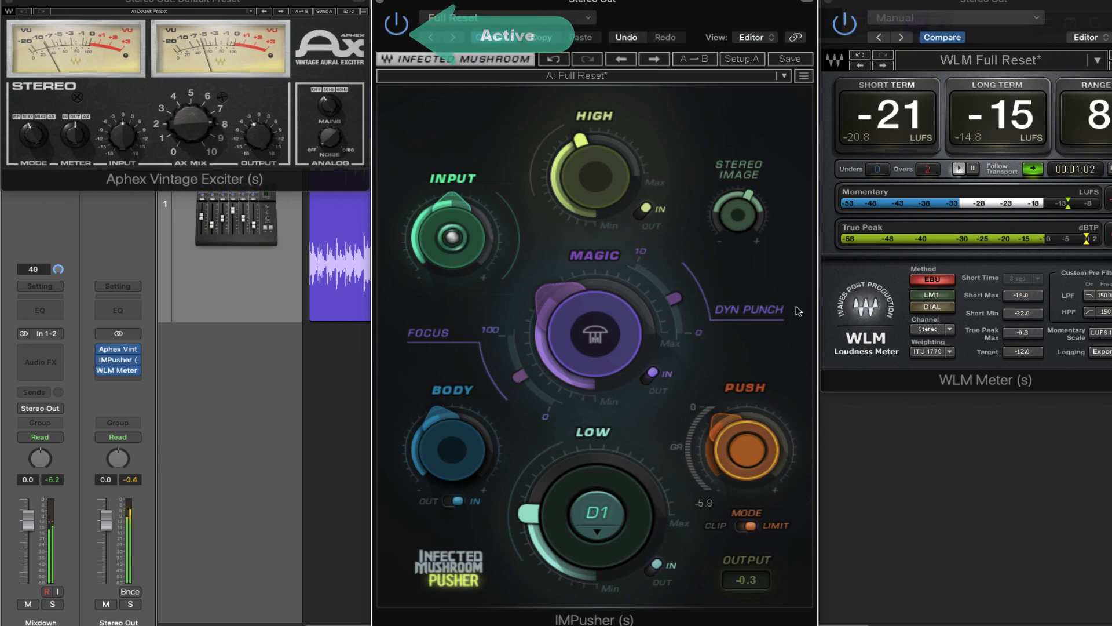
left_click_drag(719, 418, 719, 413)
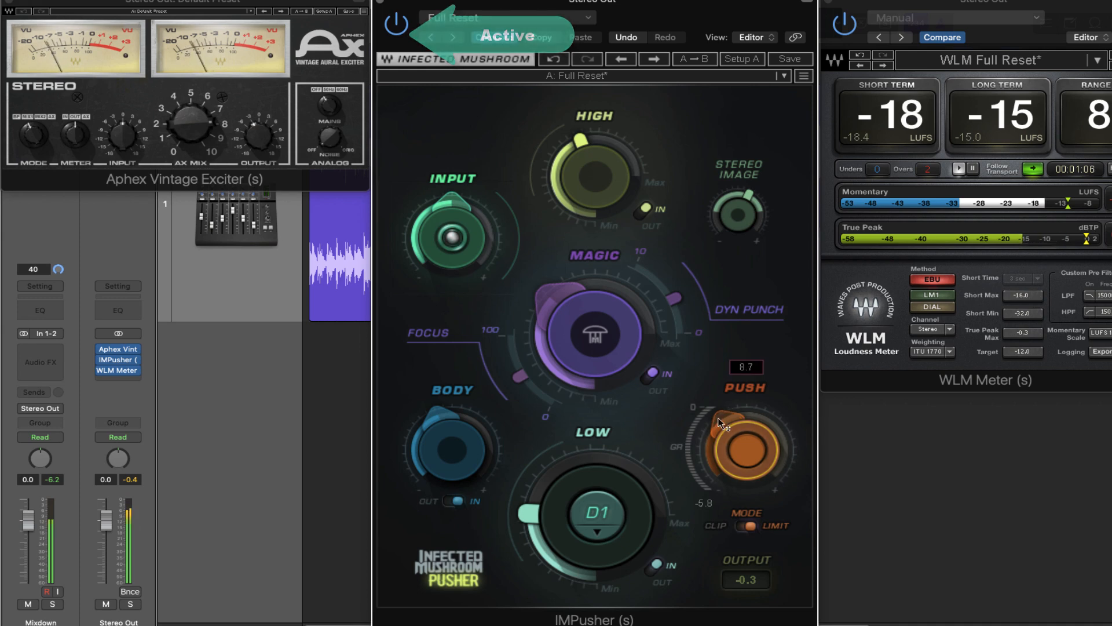